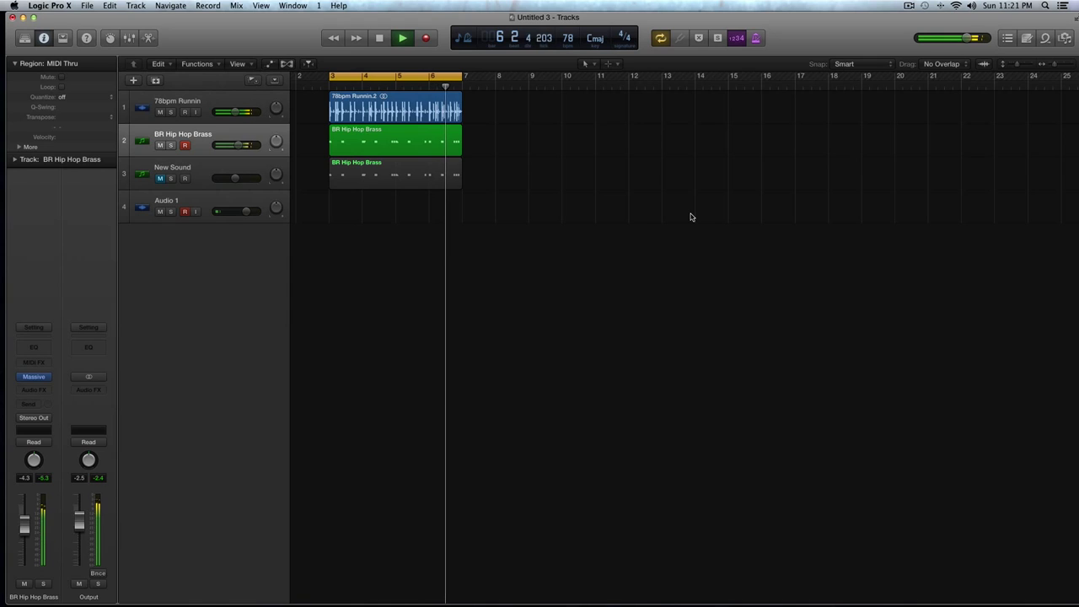
Stop the looping drums-and-brass playback after listening through it.
key(space)
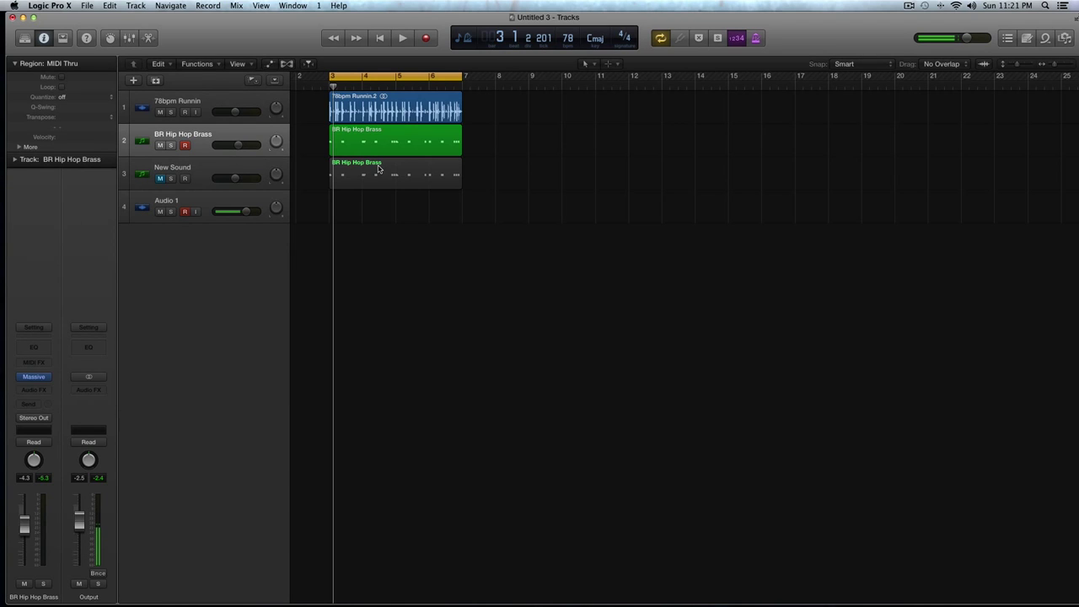
Unmute New Sound, mute the BR Hip Hop Brass region, and open New Sound's Massive synth.
click(202, 143)
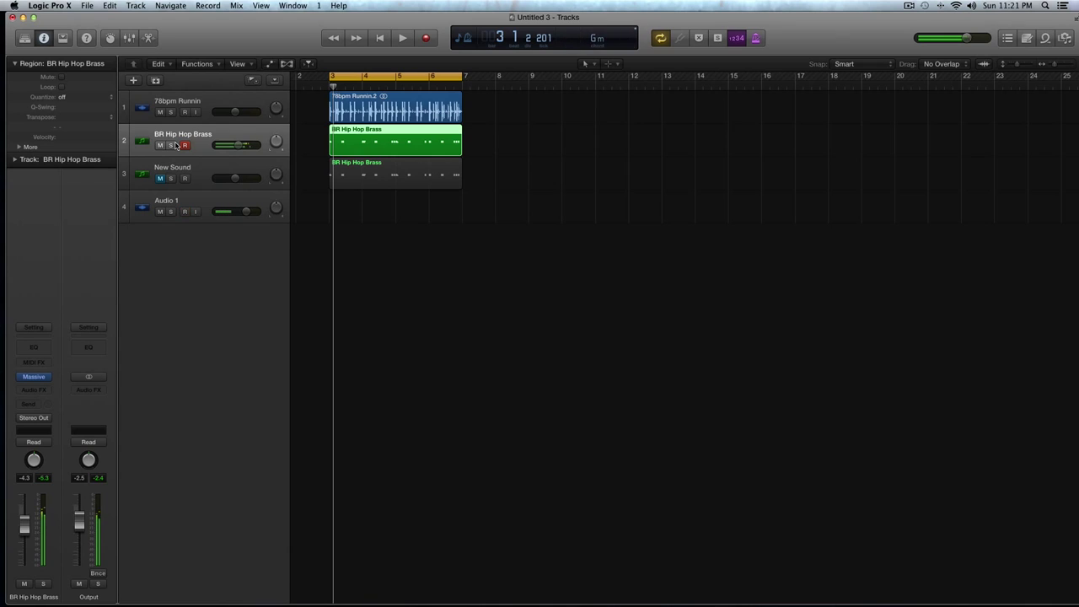
click(237, 166)
click(160, 179)
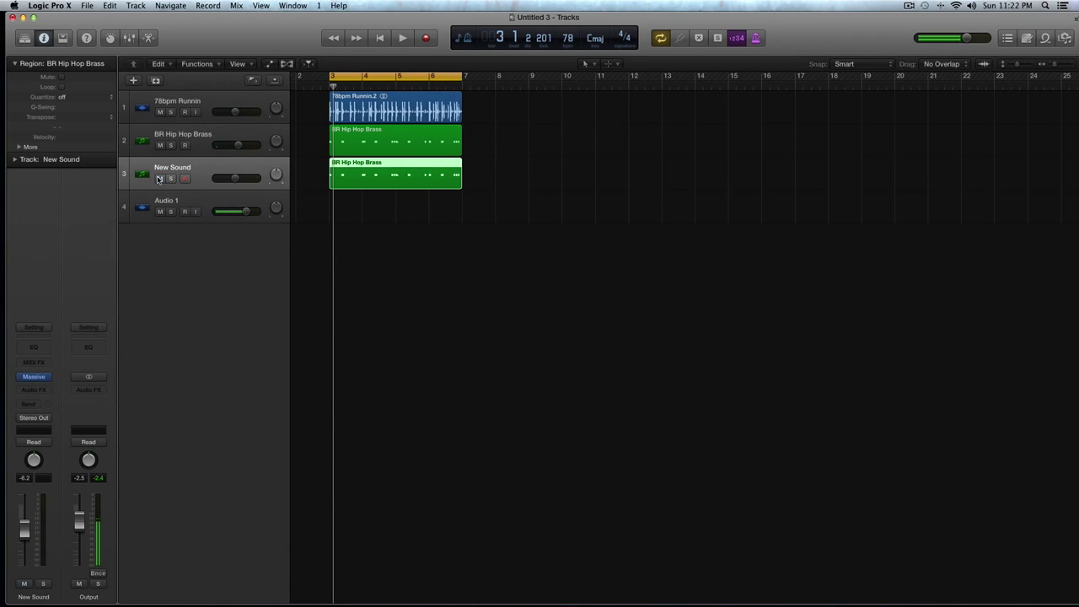
click(204, 150)
key(ctrl+m)
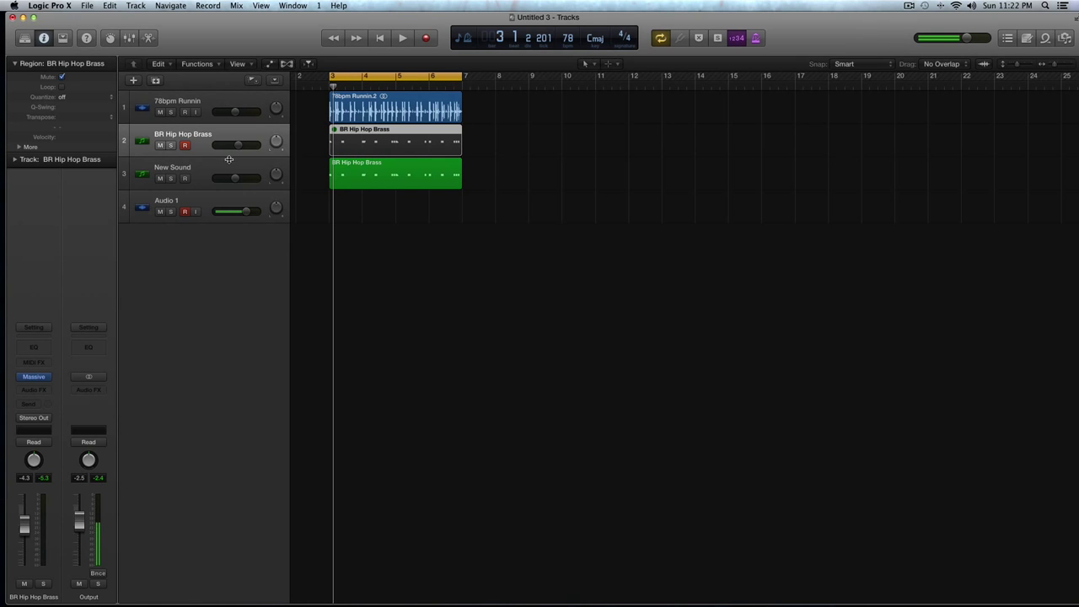
click(229, 167)
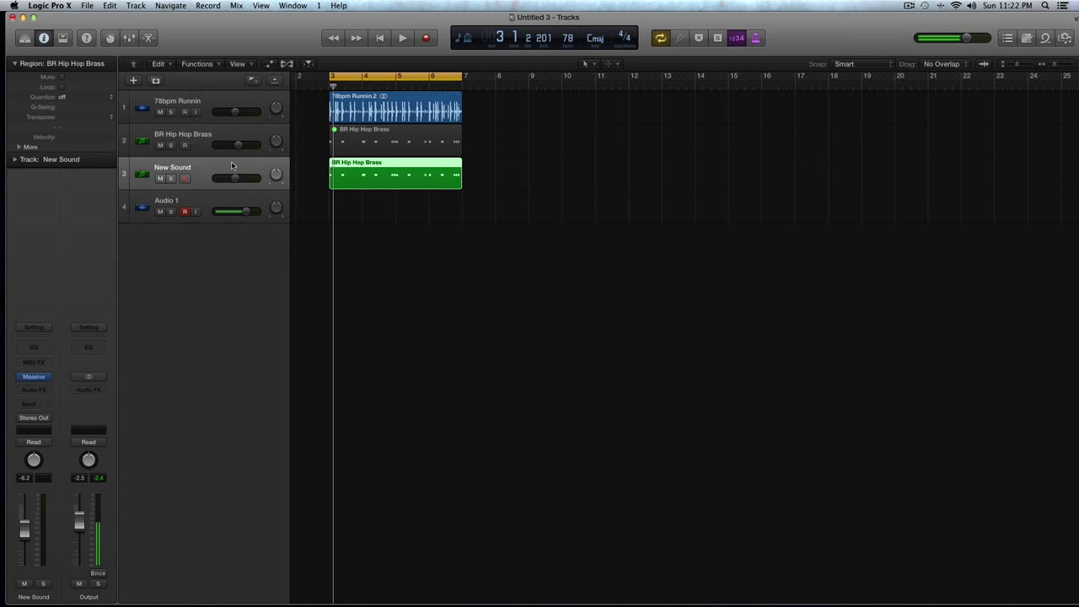
click(34, 377)
Set Massive's OSC1 to the Square-Saw II wavetable, pitched down to -12.00.
drag(470, 70, 393, 95)
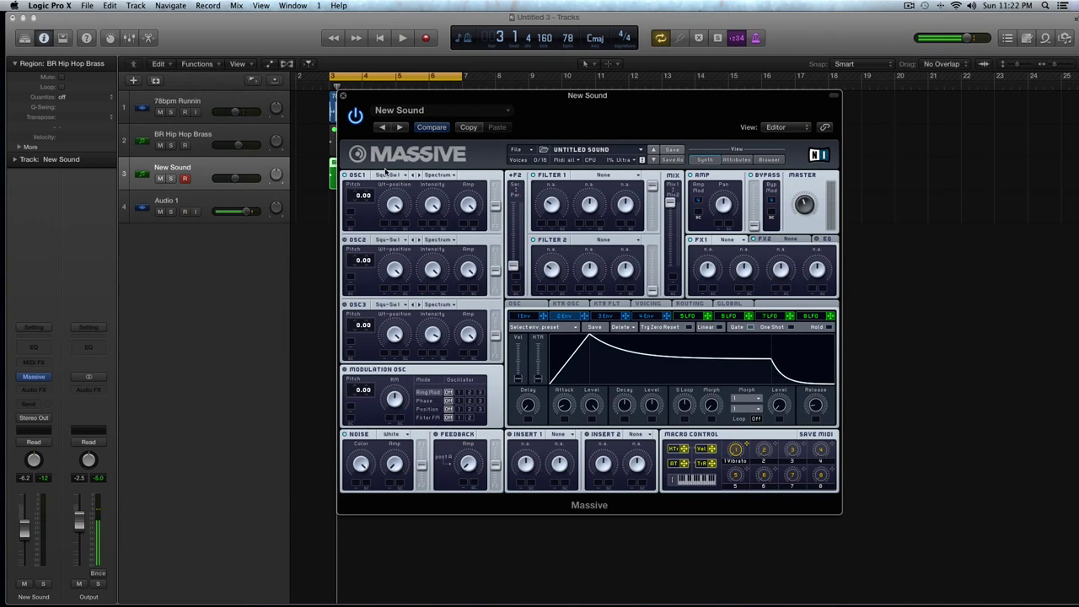
click(383, 175)
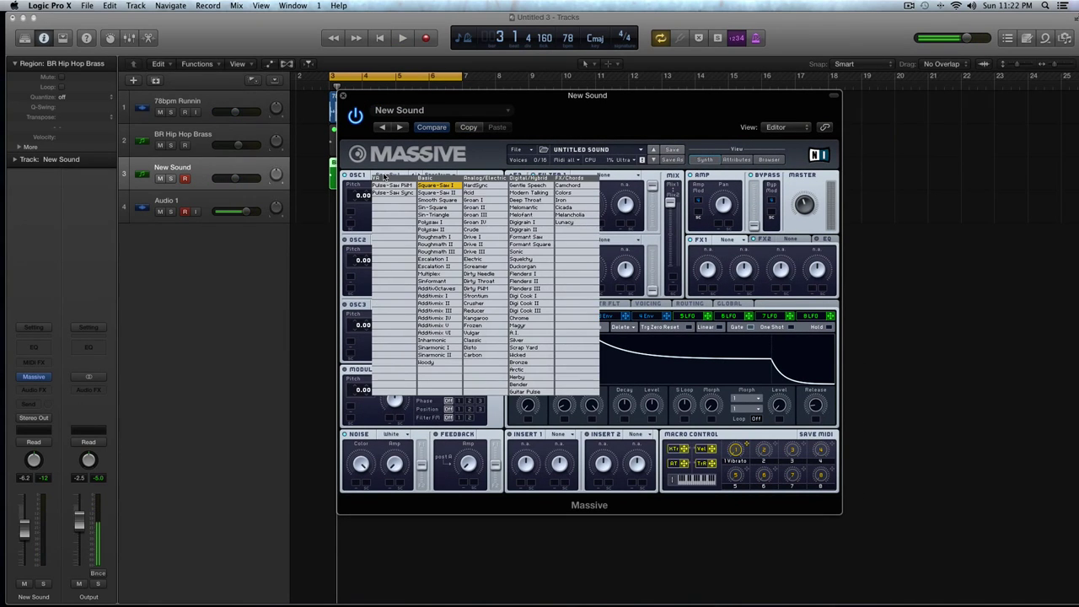
click(458, 197)
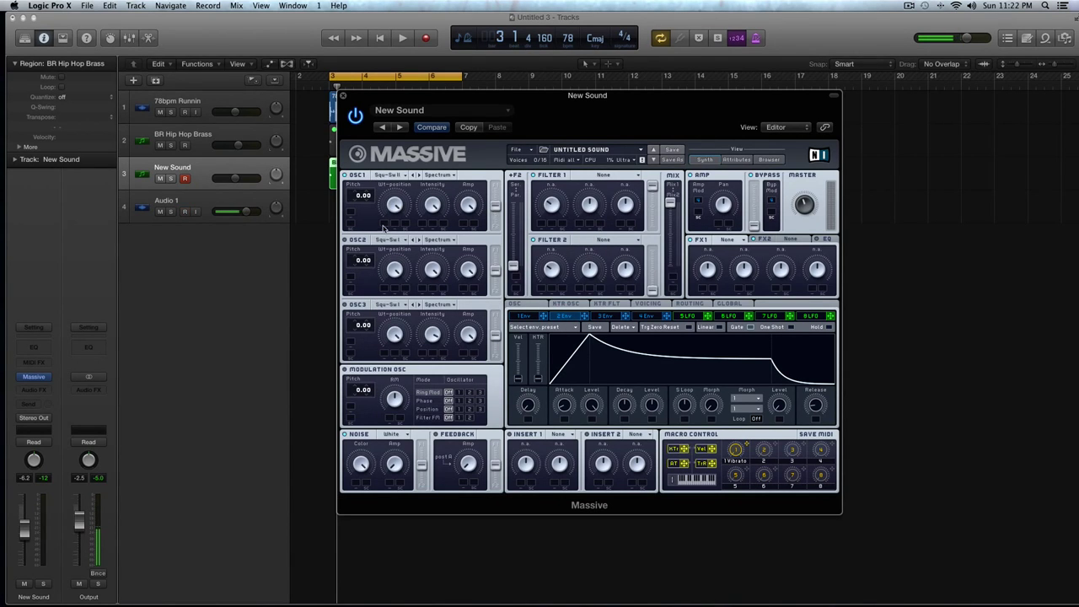
drag(358, 199, 357, 215)
Give OSC2 the Digi Cook I wavetable and audition it over the loop.
click(384, 242)
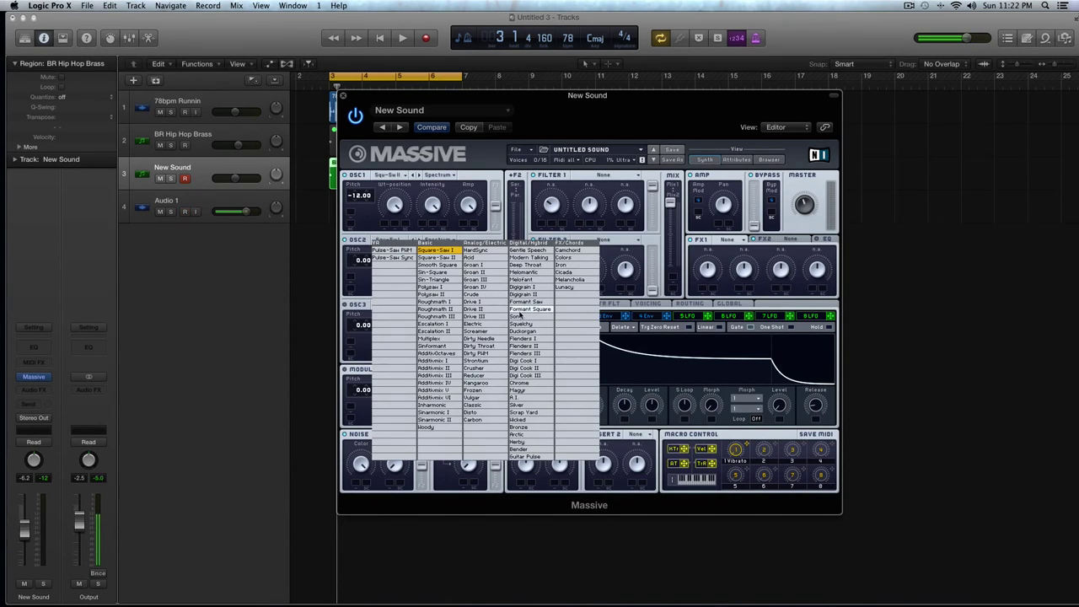
click(553, 360)
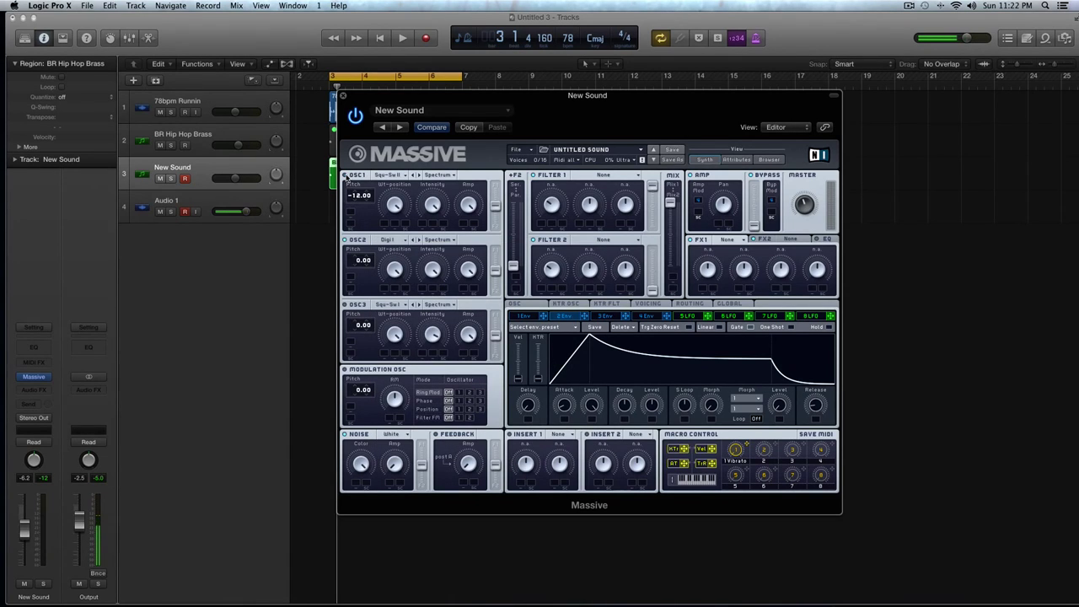
key(space)
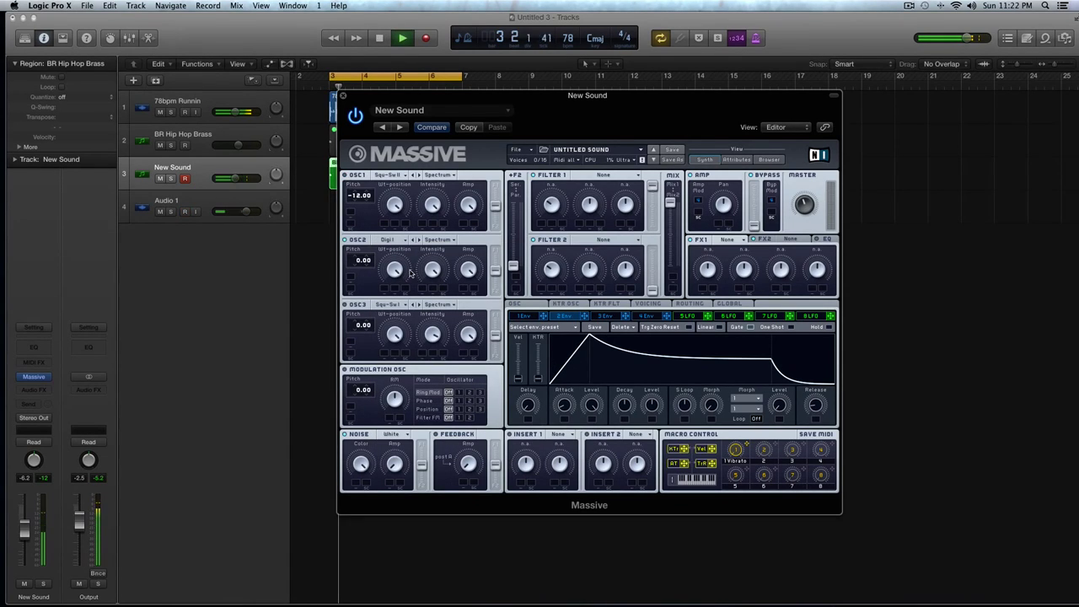
key(space)
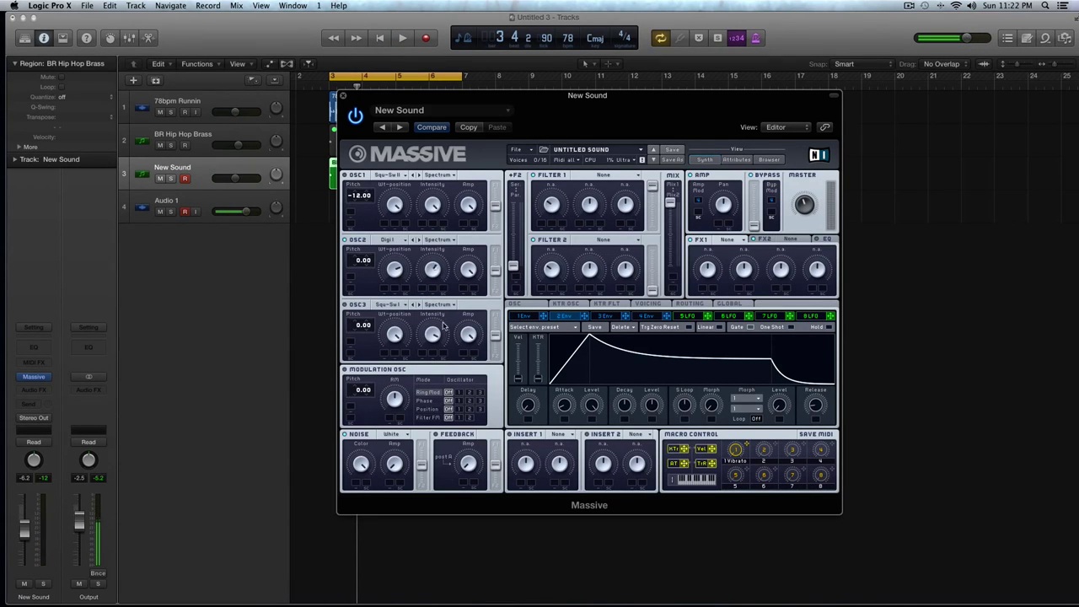
key(space)
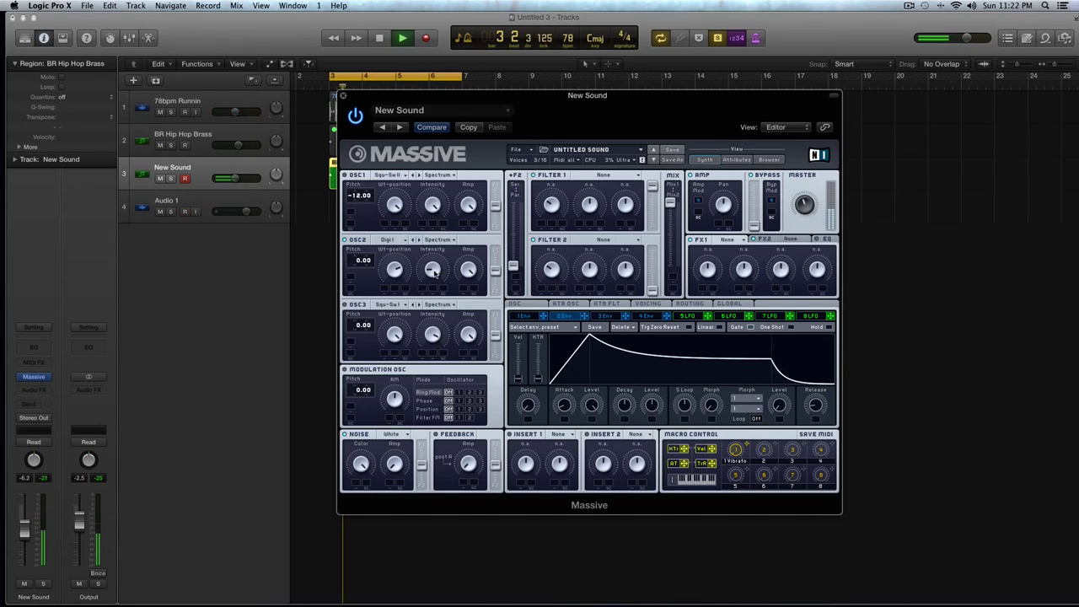
key(space)
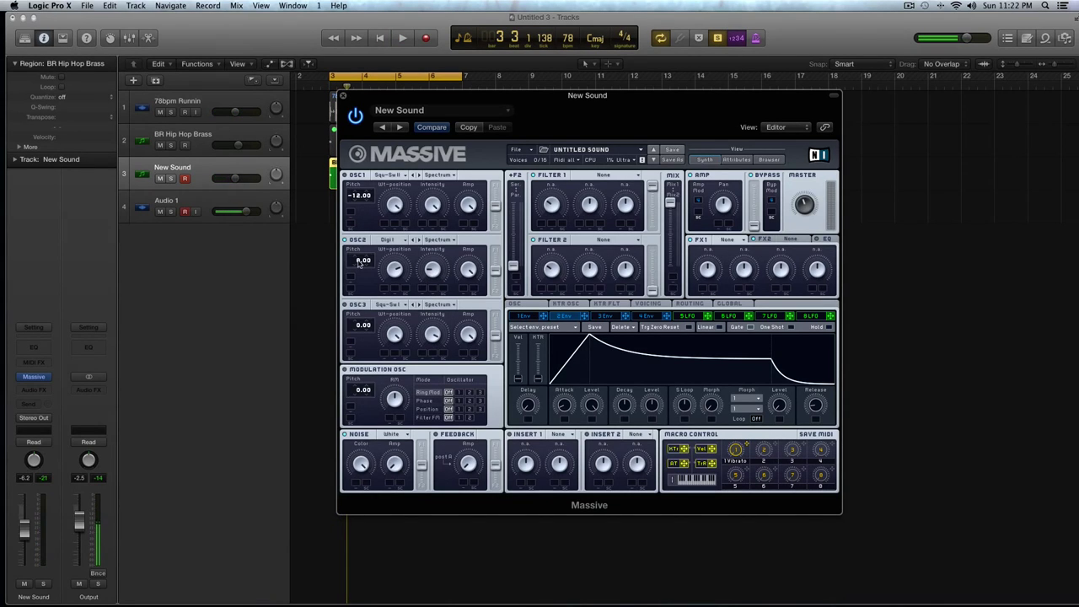
Raise OSC2's pitch to 12.00 and listen to the change.
drag(360, 264, 356, 250)
key(space)
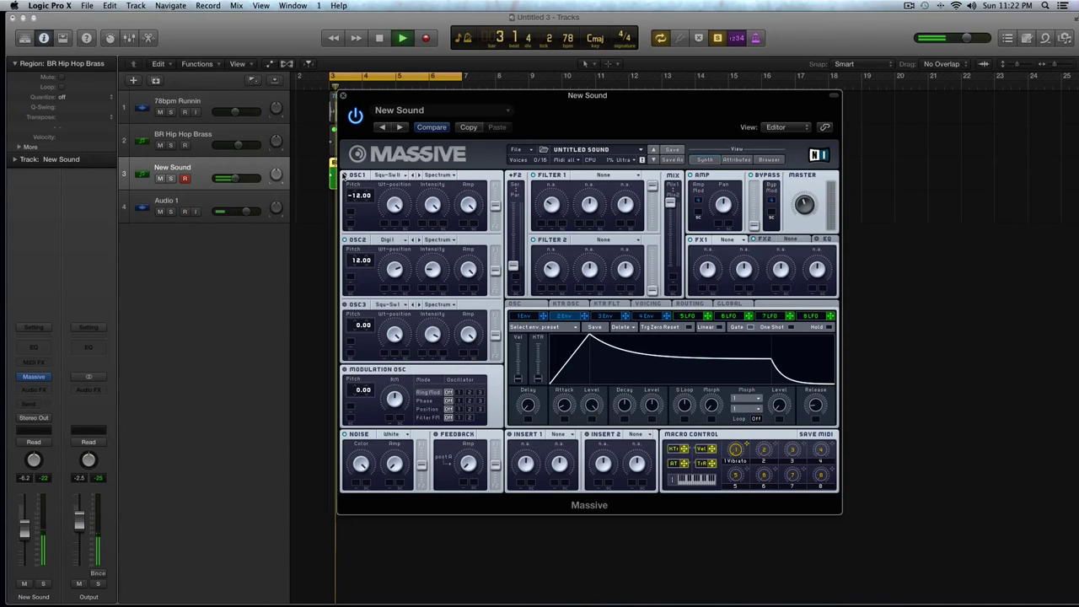
key(space)
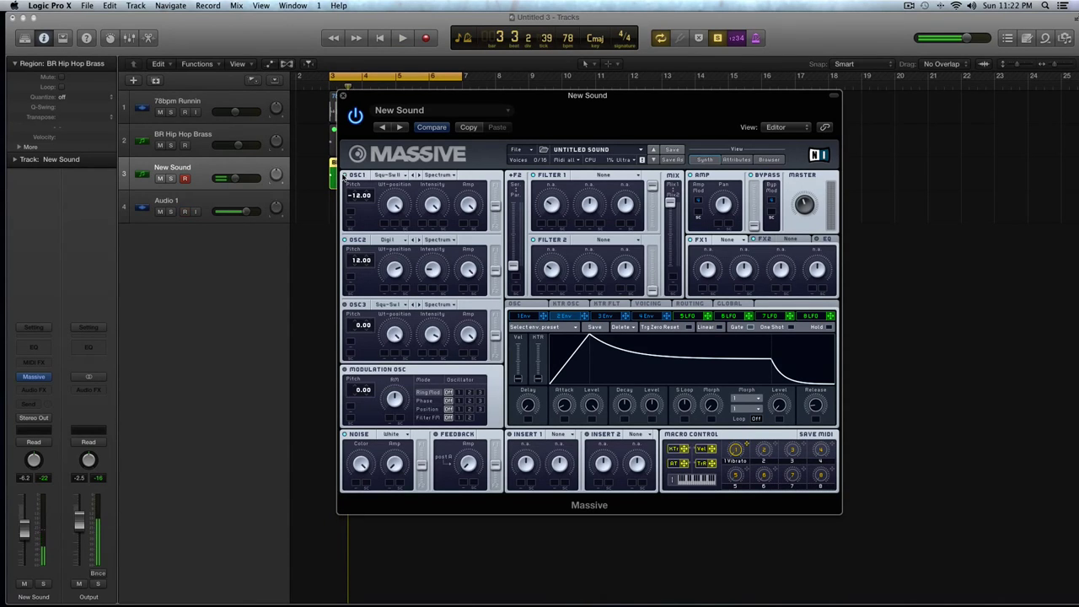
Give OSC3 the Sin-Square wavetable, detune it to -0.08, and start playback.
click(388, 305)
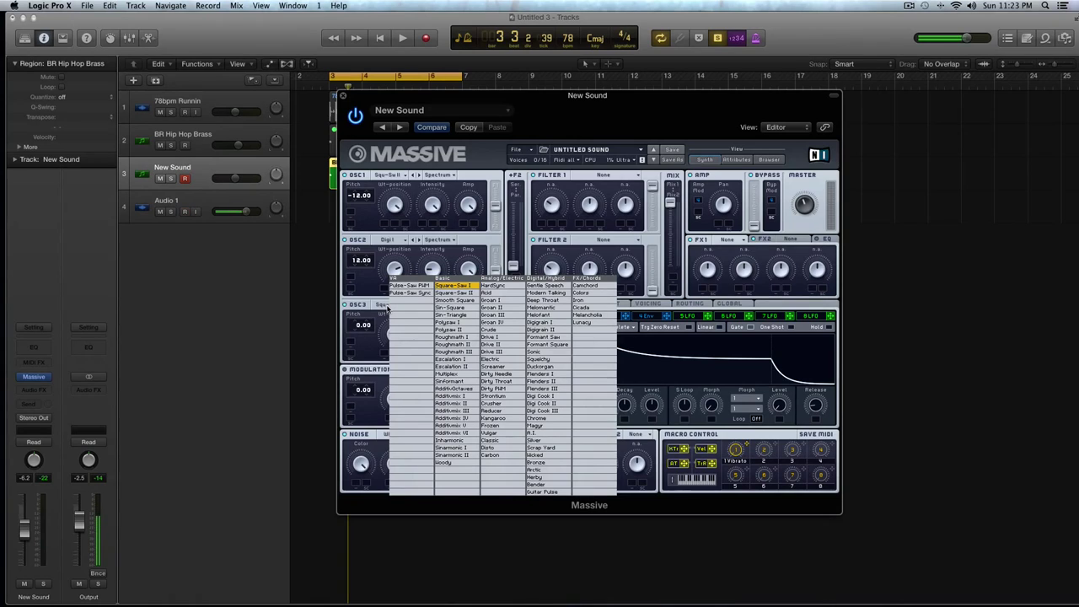
click(467, 312)
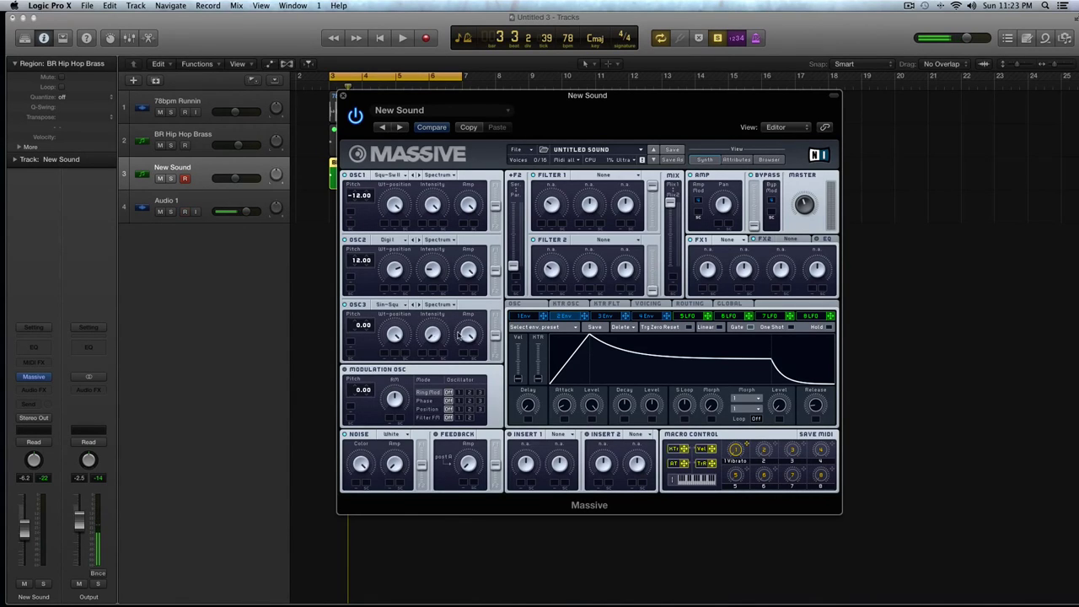
mouse_move(371, 336)
mouse_down()
mouse_move(360, 315)
mouse_move(368, 331)
mouse_up()
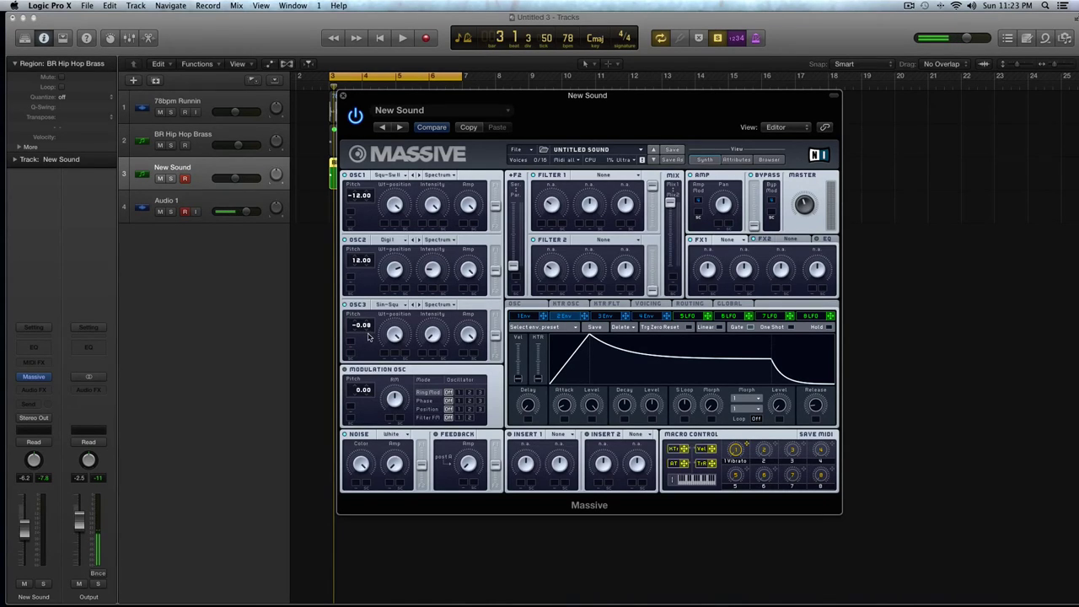
key(space)
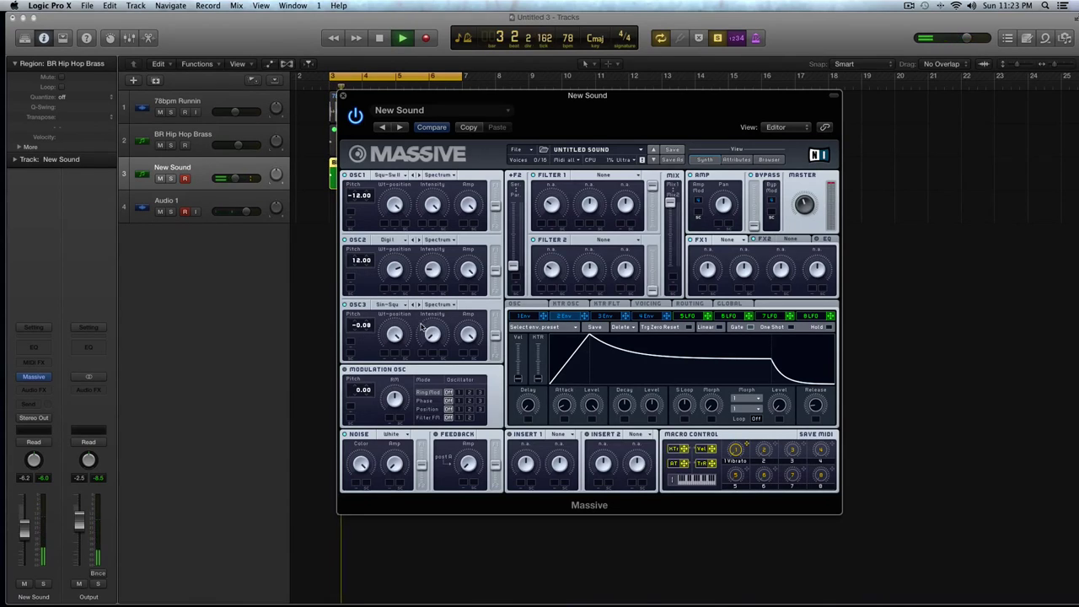
Drop the Modulation OSC pitch to -24.00 and replay the loop from bar 3 with the drums.
key(space)
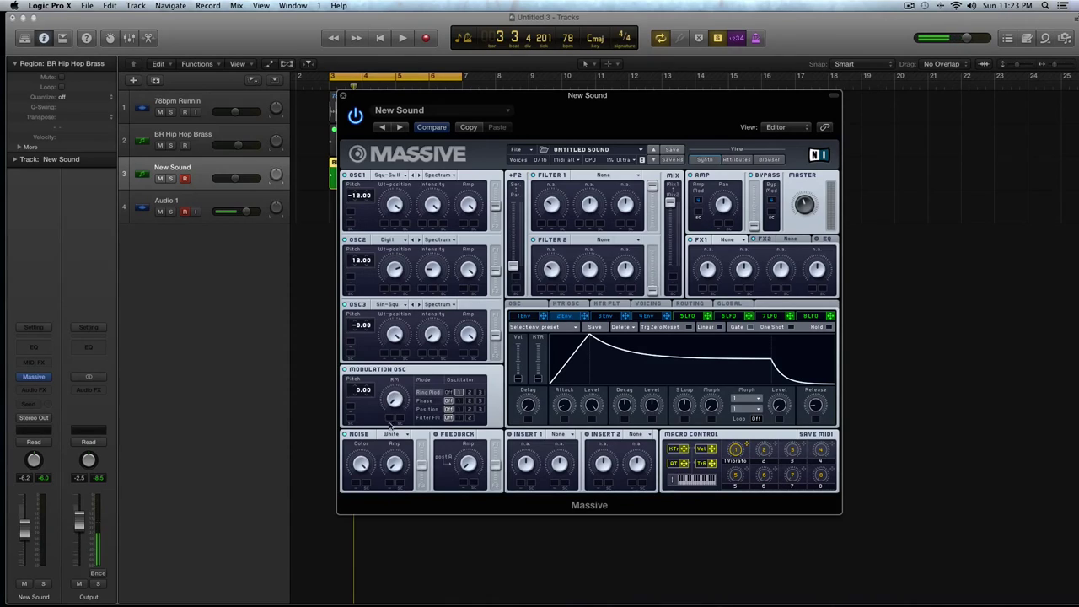
drag(361, 392, 357, 418)
key(space)
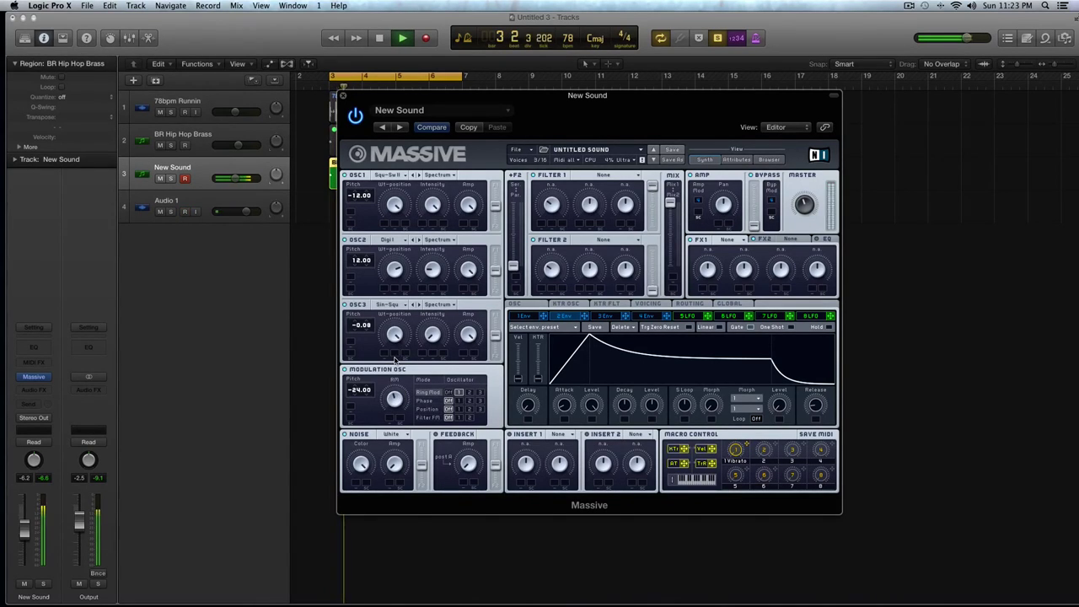
key(space)
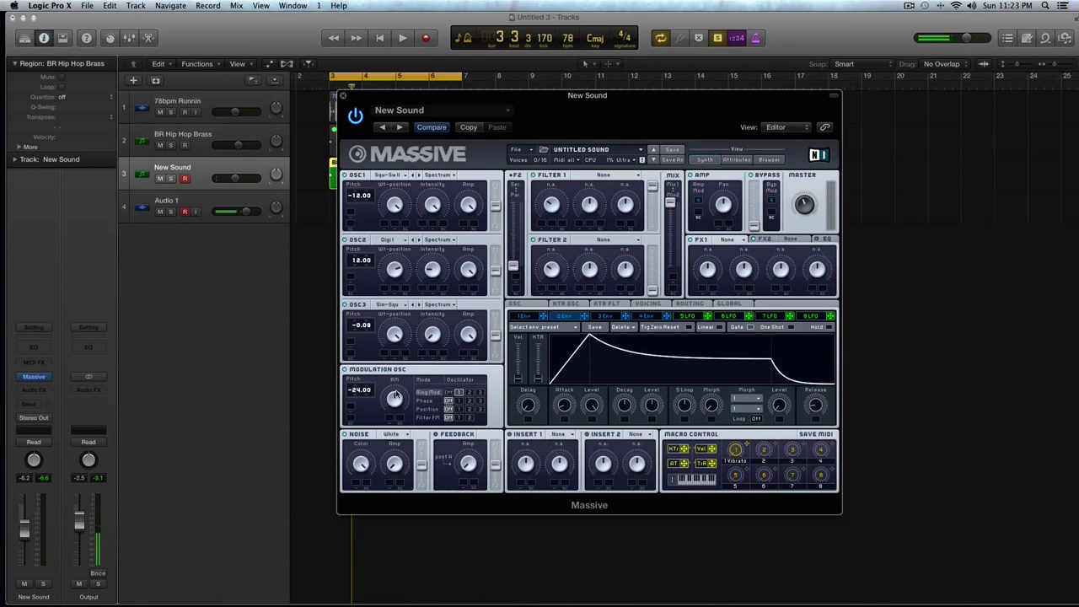
key(space)
key(space)
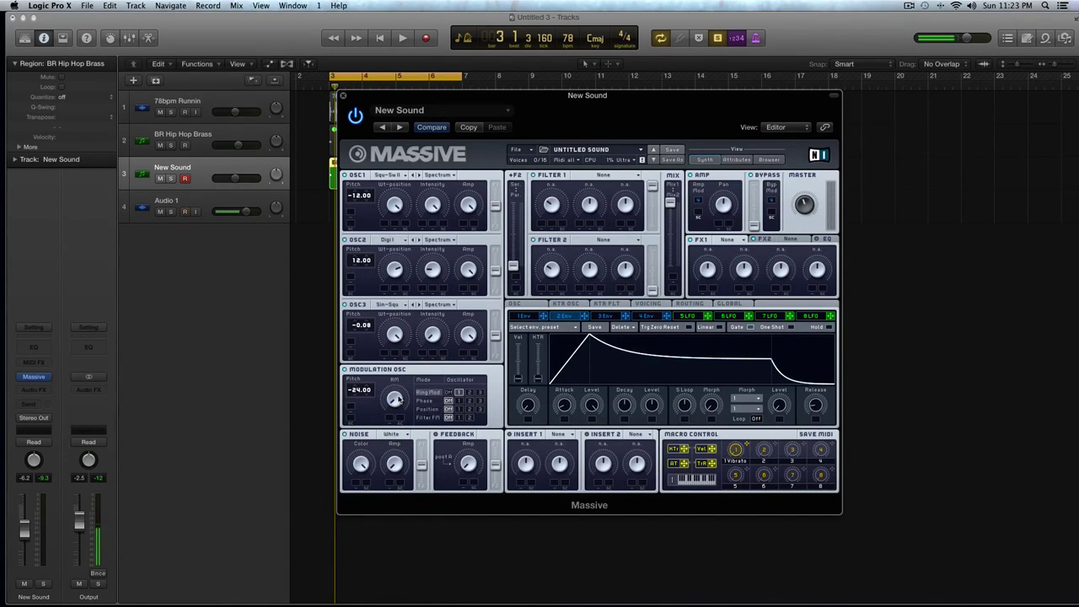
key(space)
key(space)
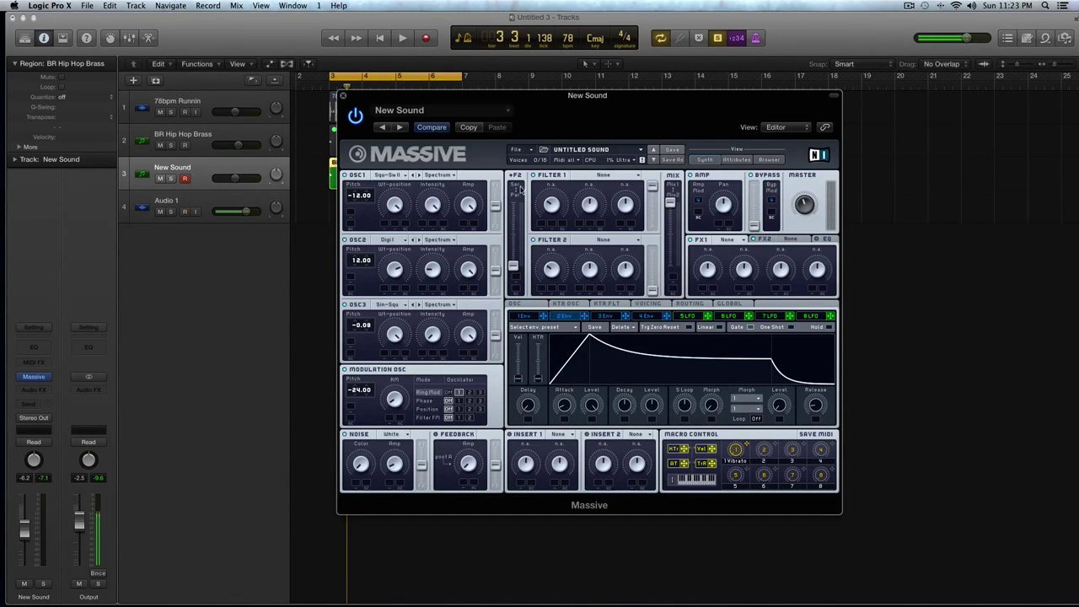
Set Filter 1 to Lowpass 4 and Filter 2 to Bandpass.
drag(512, 265, 513, 209)
click(611, 176)
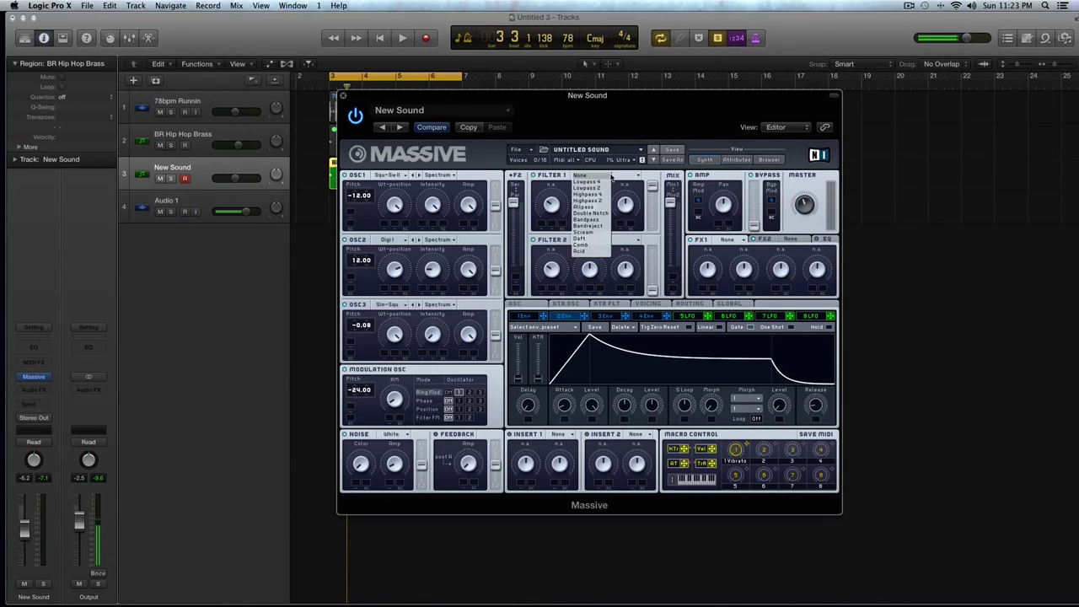
click(610, 182)
click(611, 243)
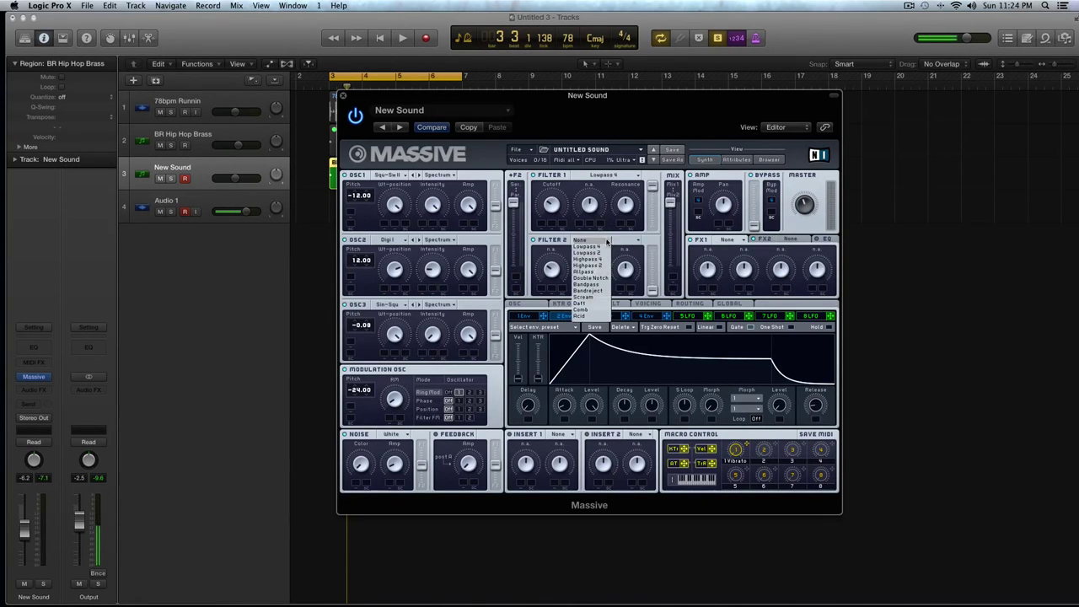
click(602, 293)
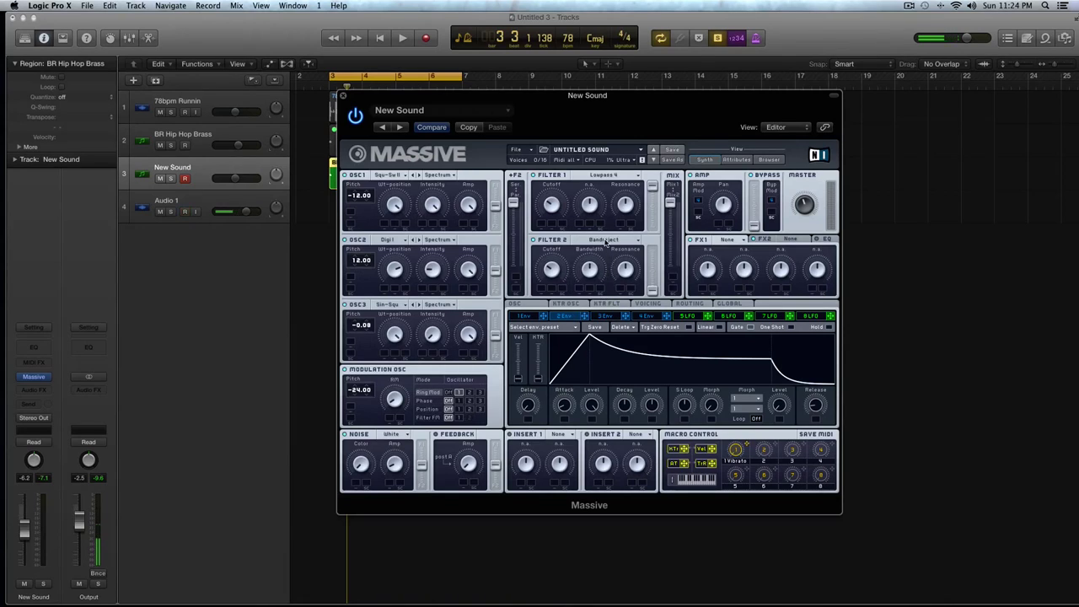
click(607, 243)
click(602, 285)
Lower Filter 1's resonance, blend in more of Filter 2, and audition the loop.
drag(624, 204, 624, 242)
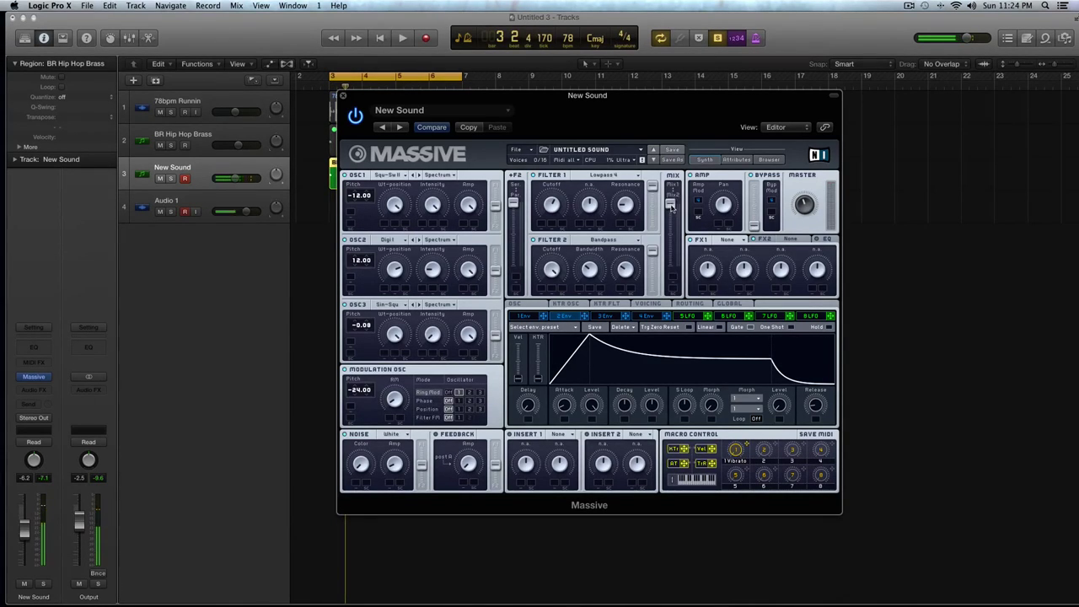
drag(672, 207, 674, 258)
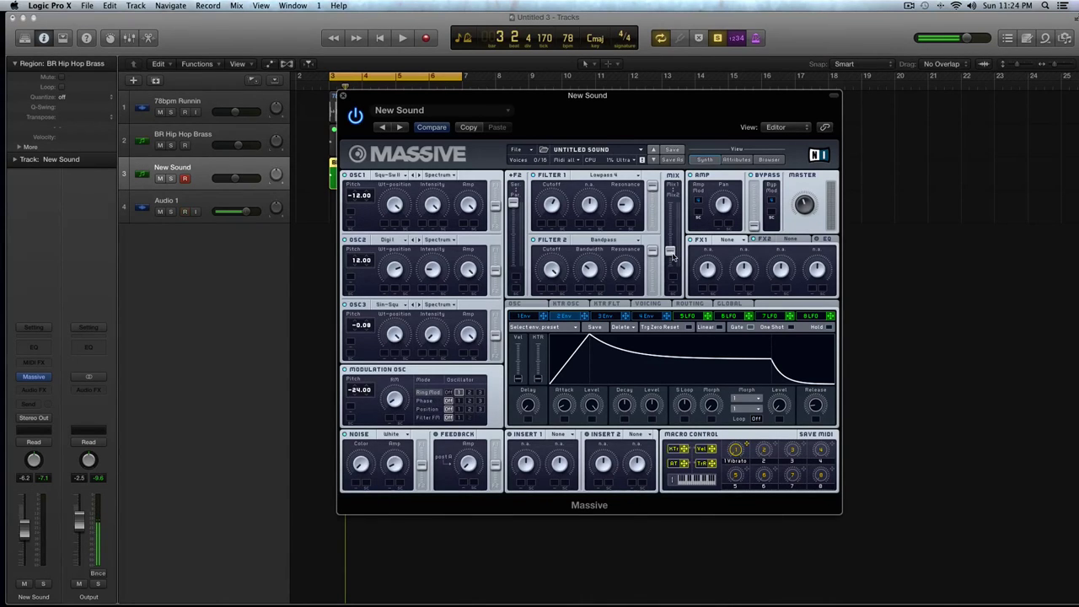
key(space)
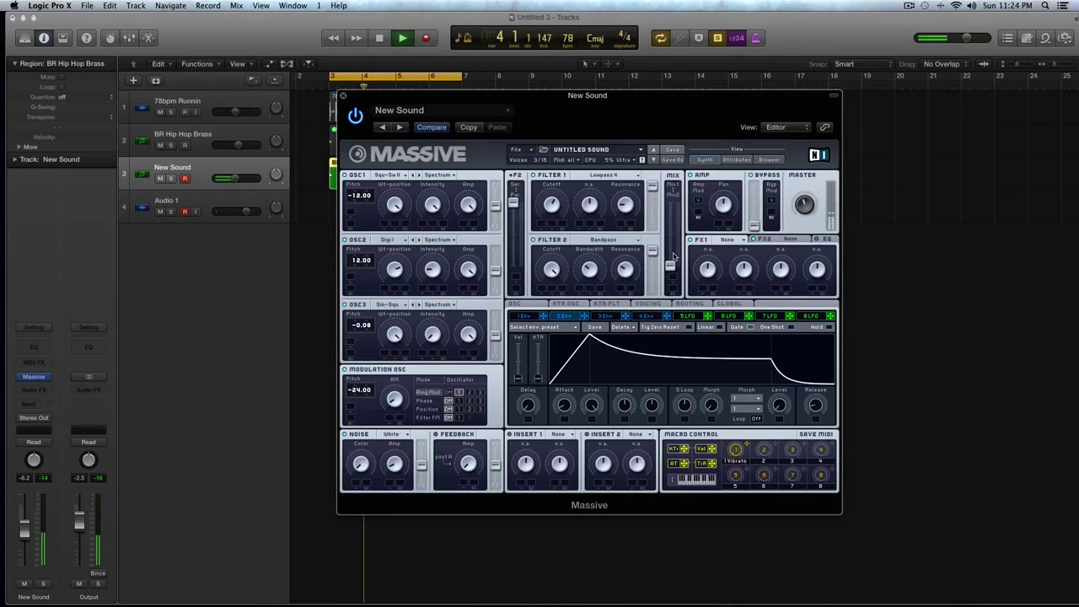
drag(674, 257, 672, 243)
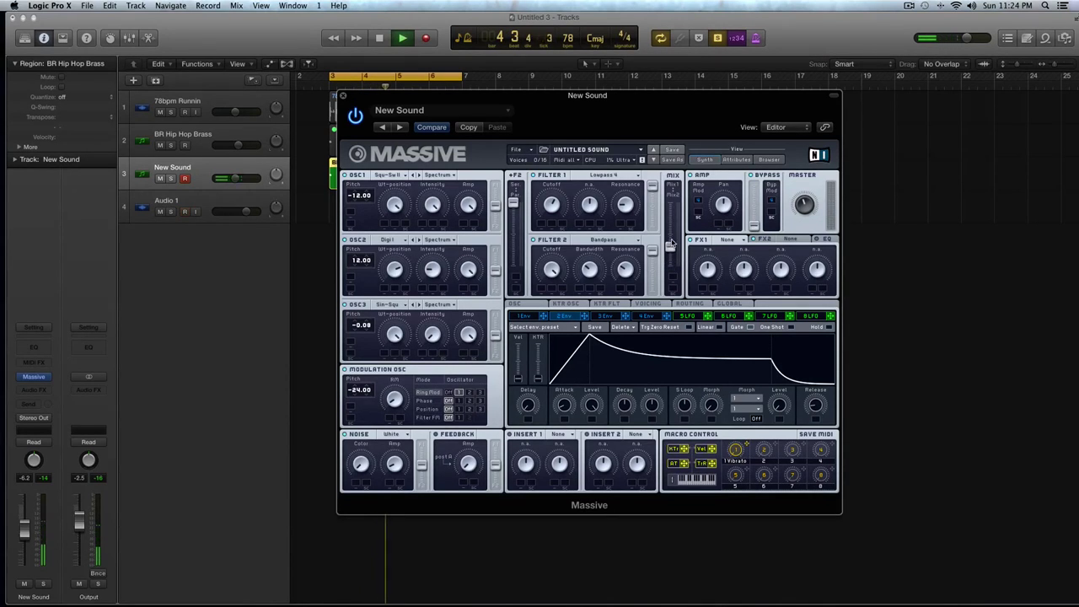
Set Unisono to 4 voices with pitch spread switched on at 0.19.
key(space)
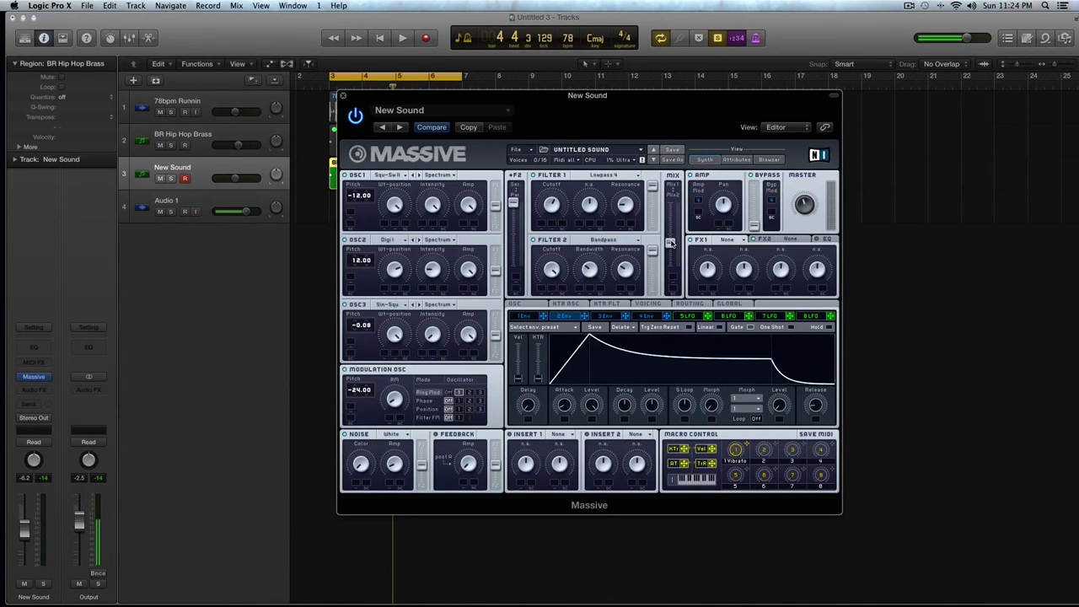
key(Return)
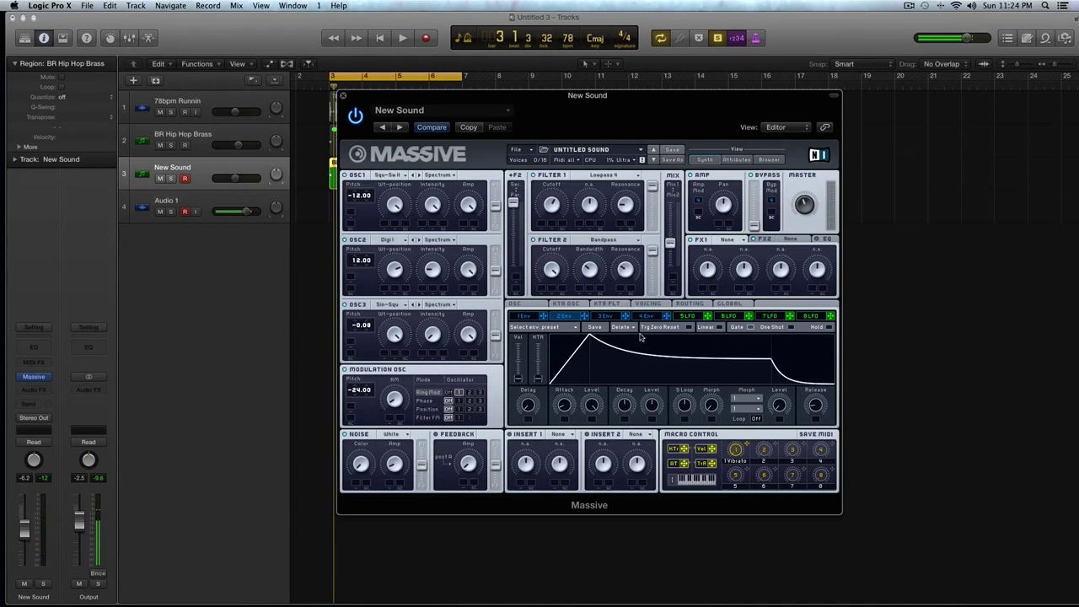
click(642, 305)
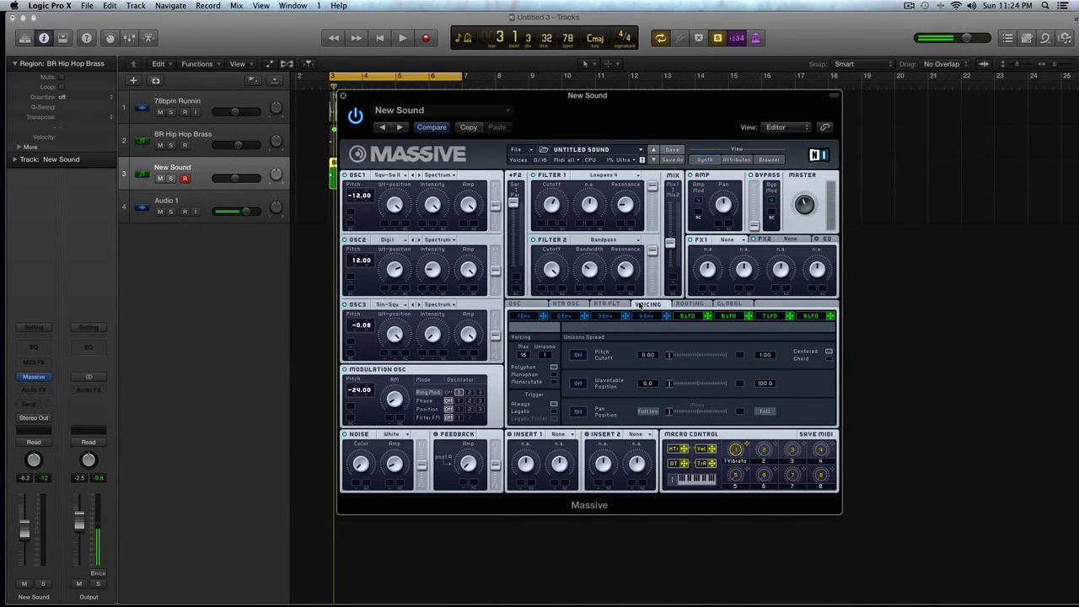
drag(550, 357, 550, 349)
click(578, 355)
click(579, 356)
drag(672, 358, 774, 340)
Audition the detuned sound, then switch on and slightly widen the unison pan spread.
key(space)
key(space)
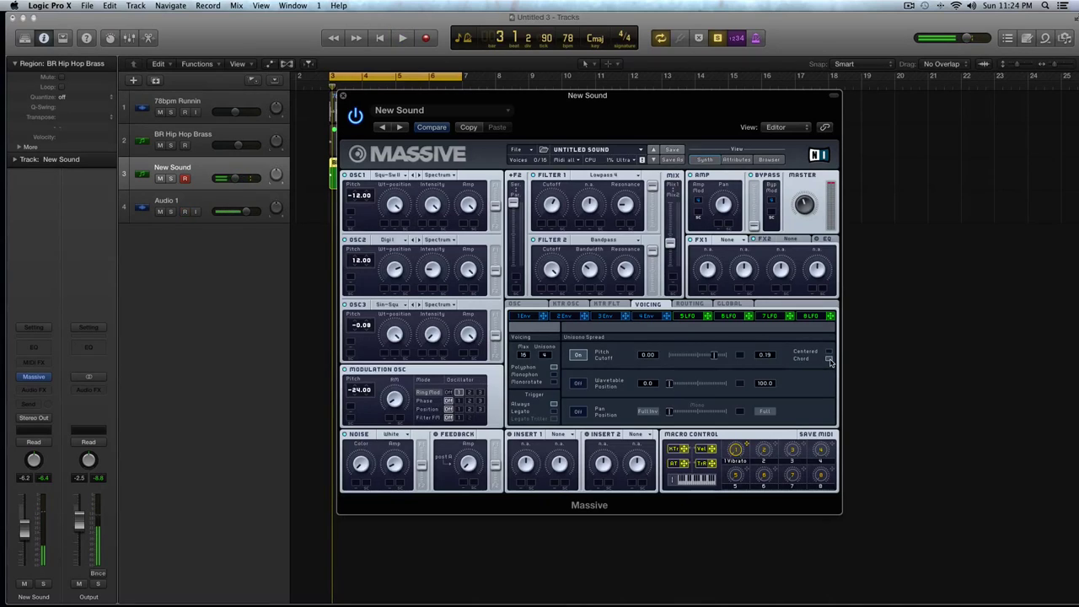
key(space)
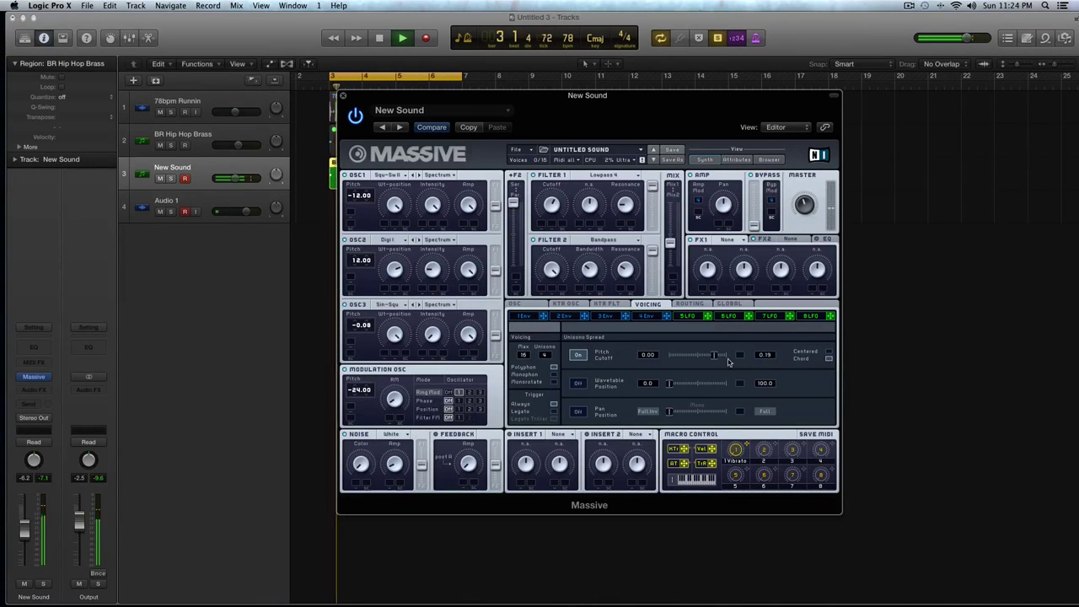
key(space)
click(578, 410)
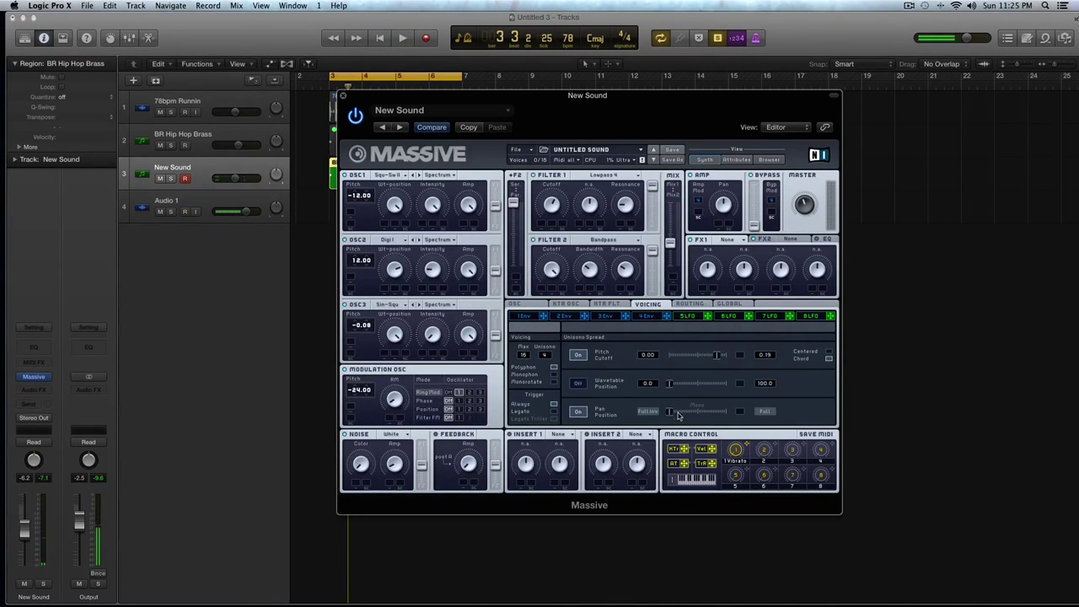
drag(679, 416, 696, 418)
key(space)
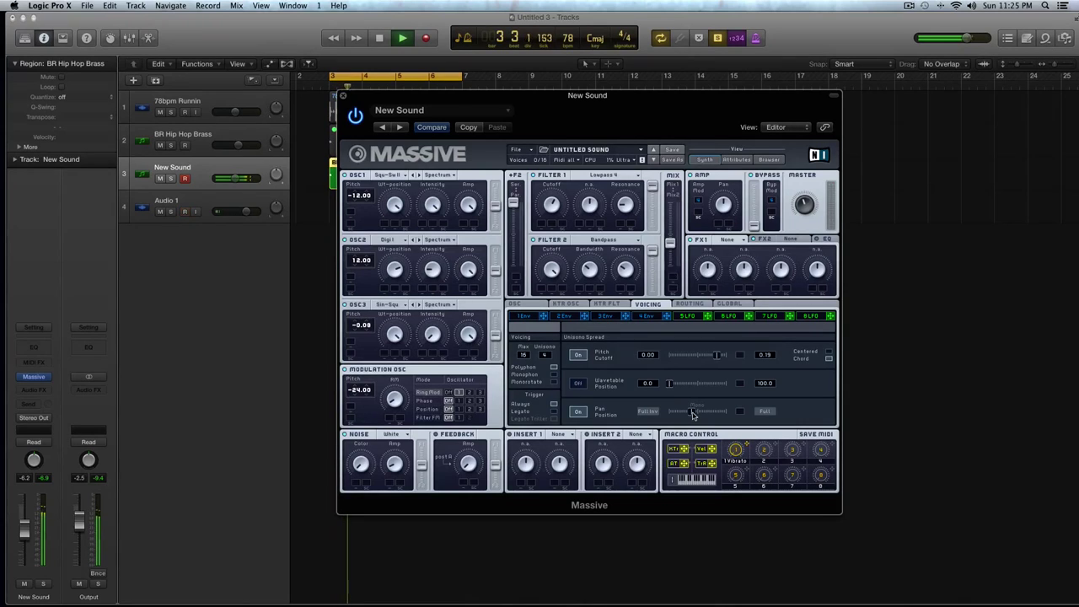
key(space)
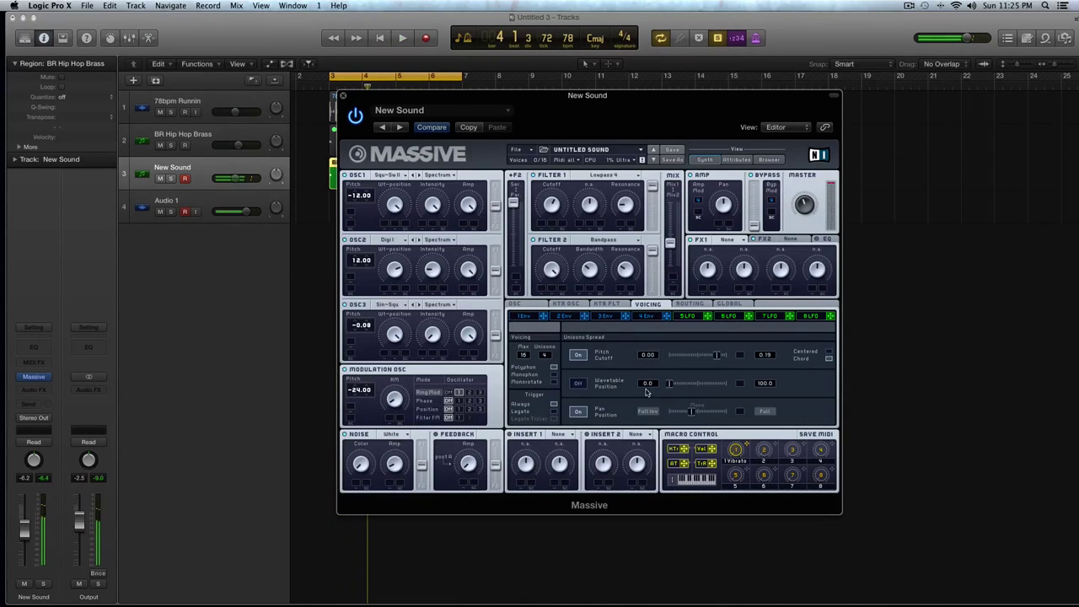
Remove the Vibrato assignment from Macro 1 and restart playback to hear the patch.
click(521, 306)
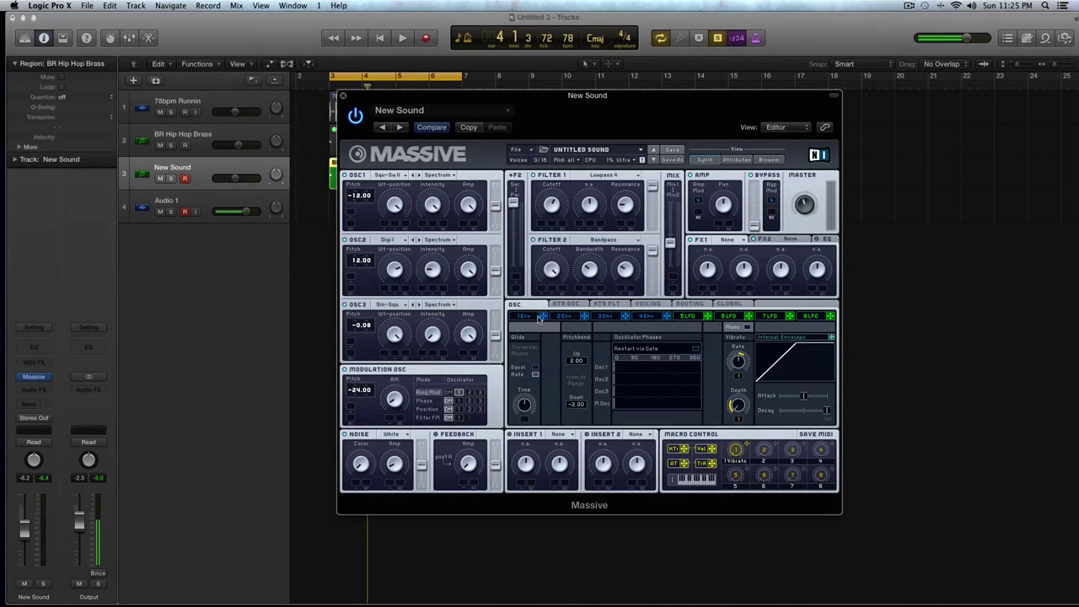
right_click(745, 447)
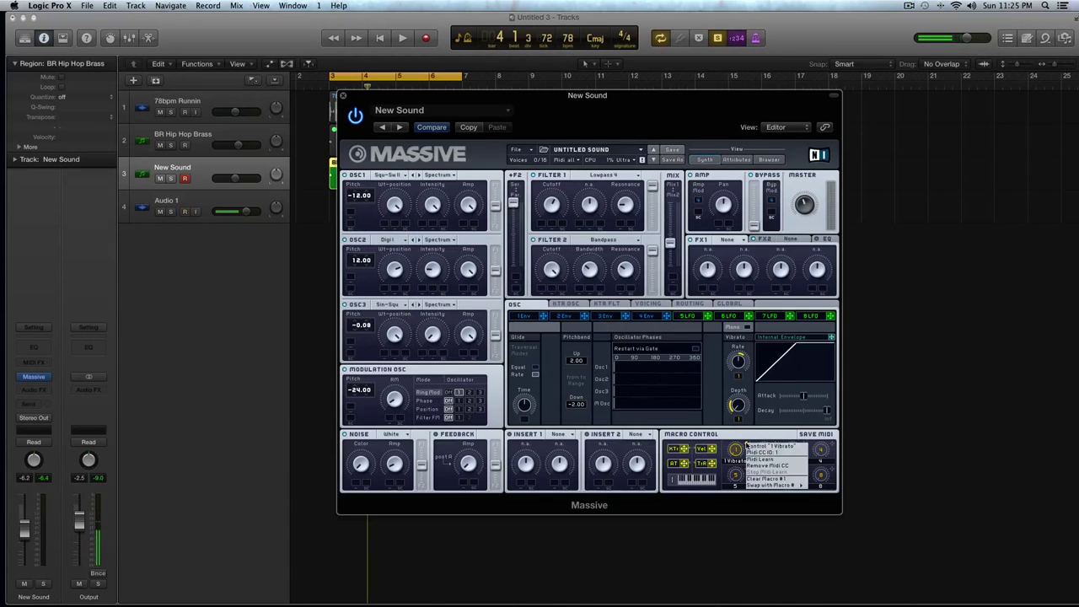
click(771, 484)
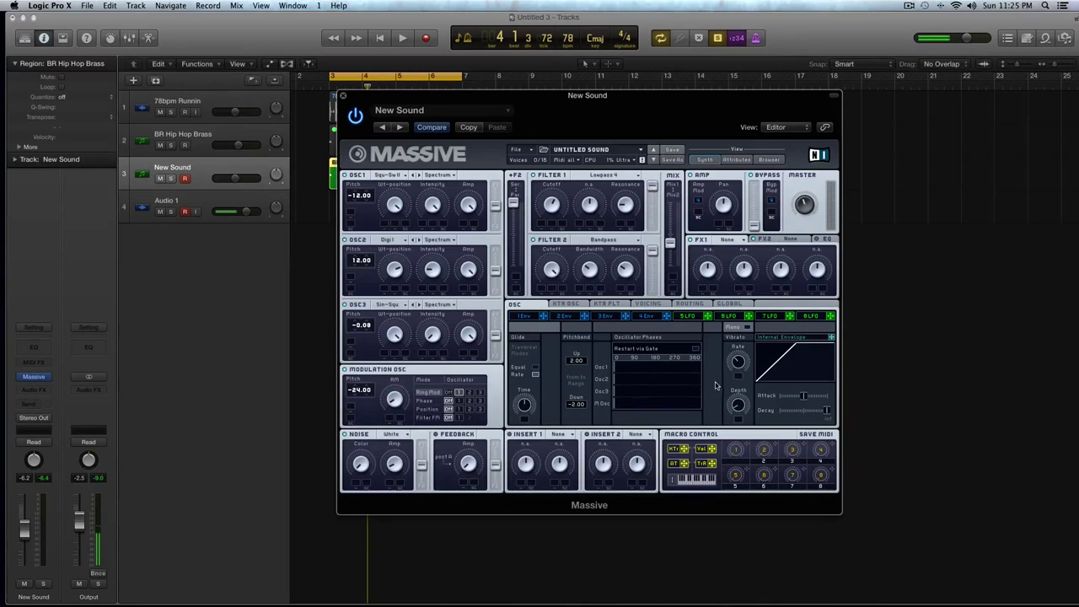
key(space)
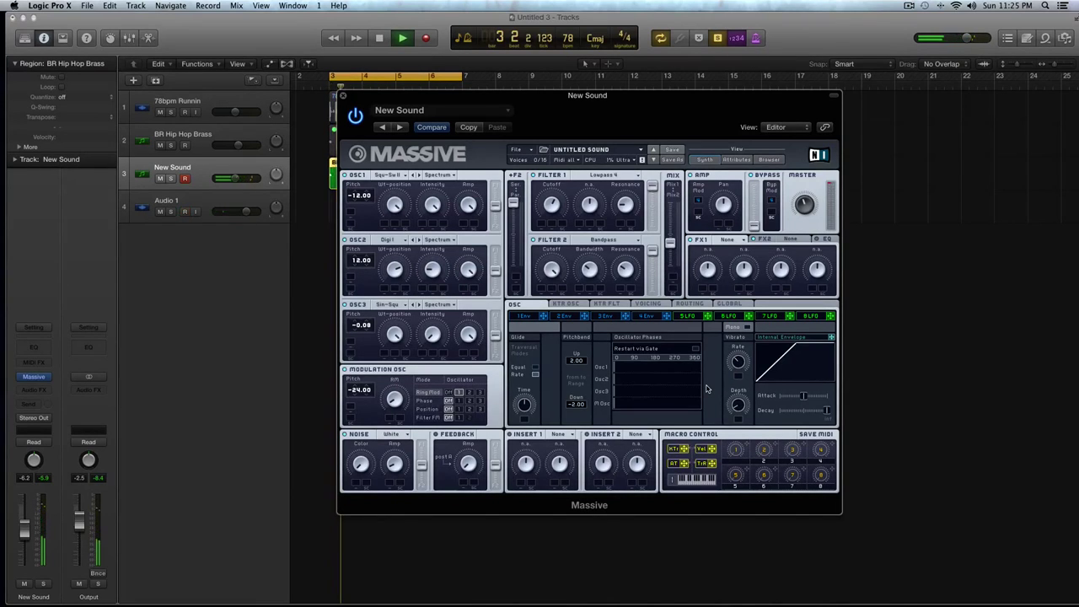
Load a Delay into Massive's FX1 slot and audition the echo.
key(space)
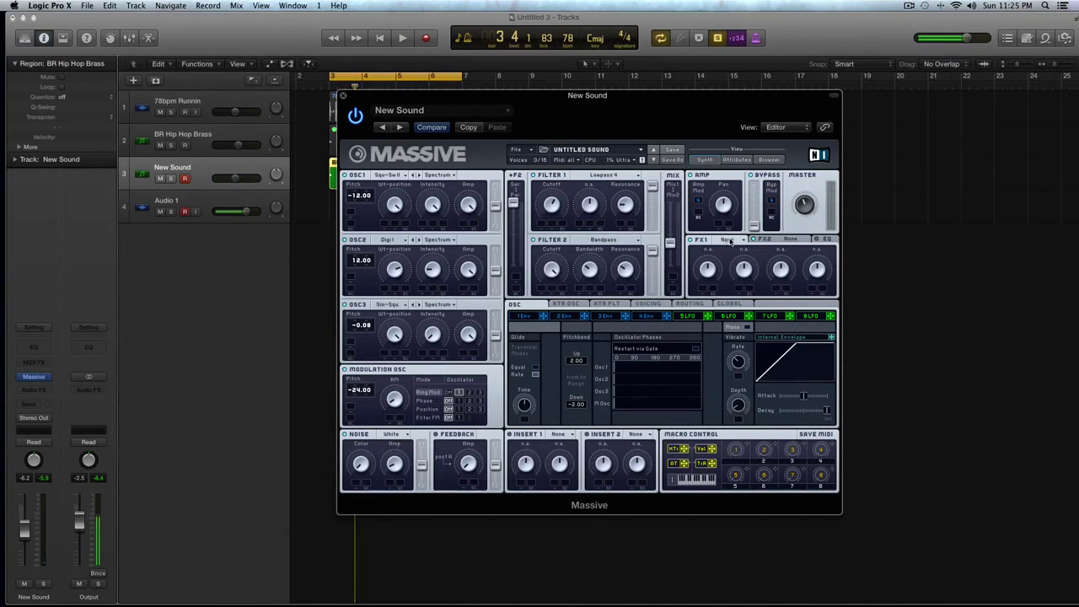
click(730, 241)
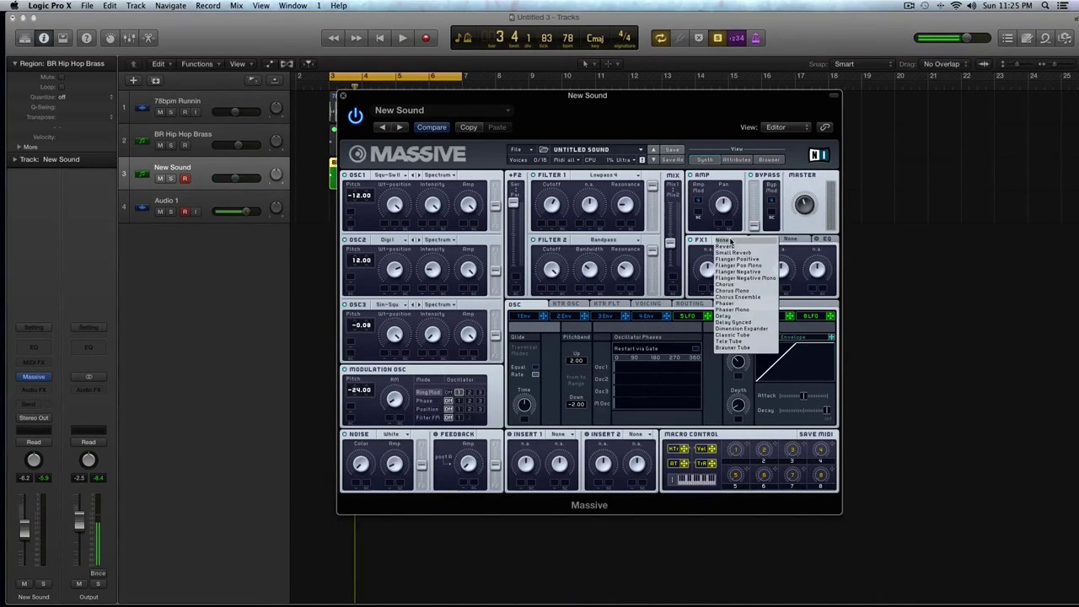
click(745, 318)
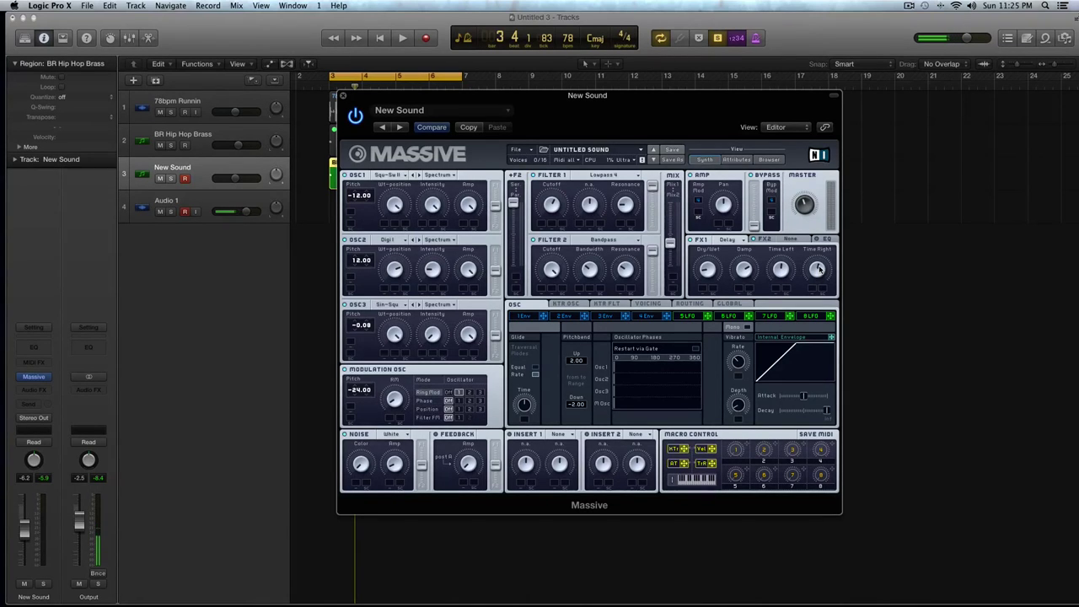
key(space)
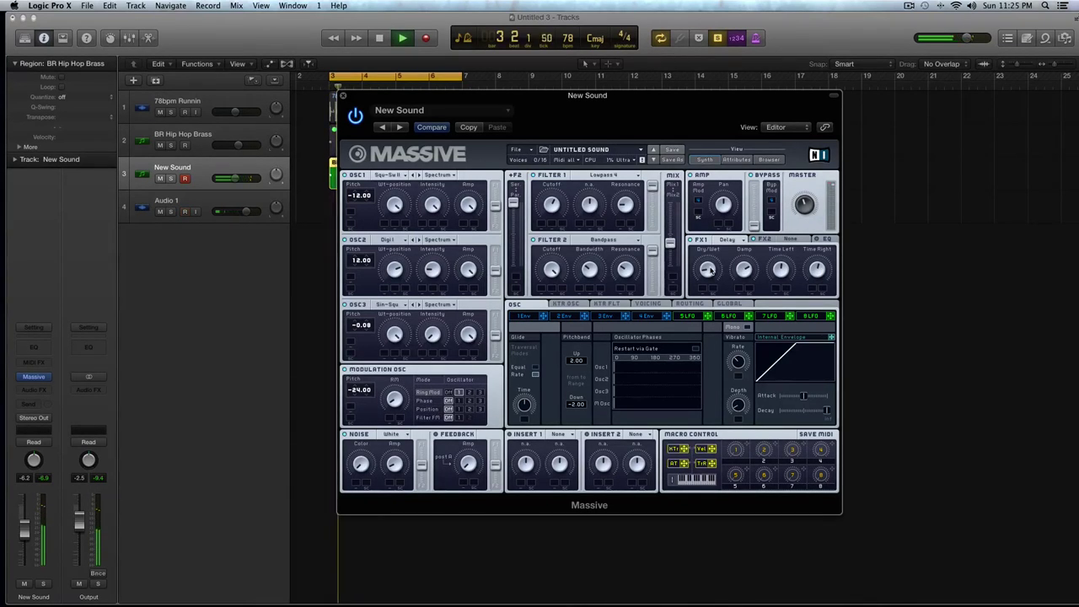
key(space)
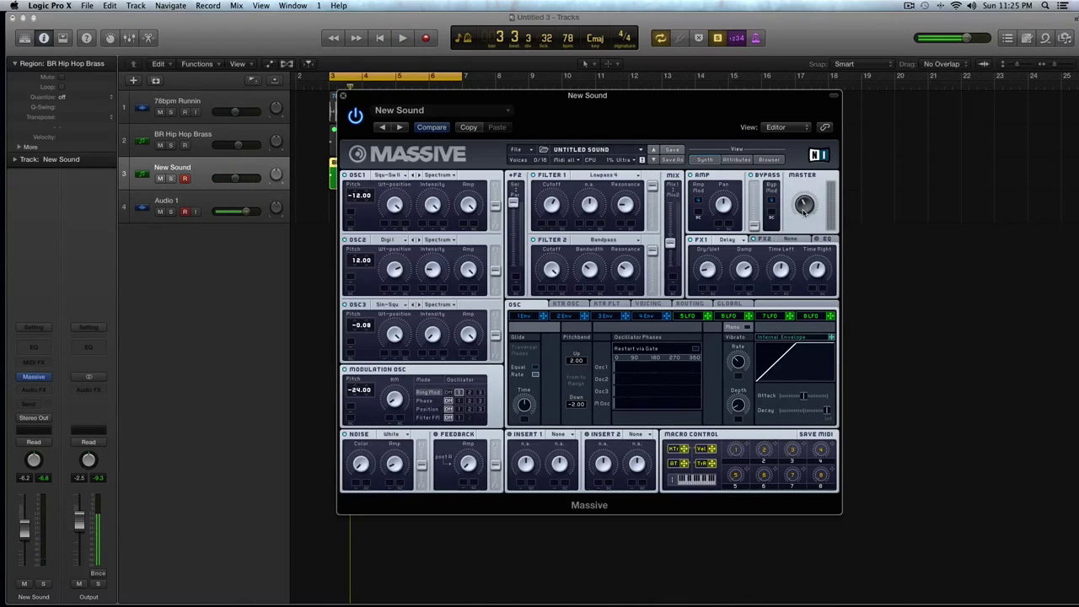
Put a Reverb in Massive's FX2 slot after the Delay and play it against the drums.
click(795, 240)
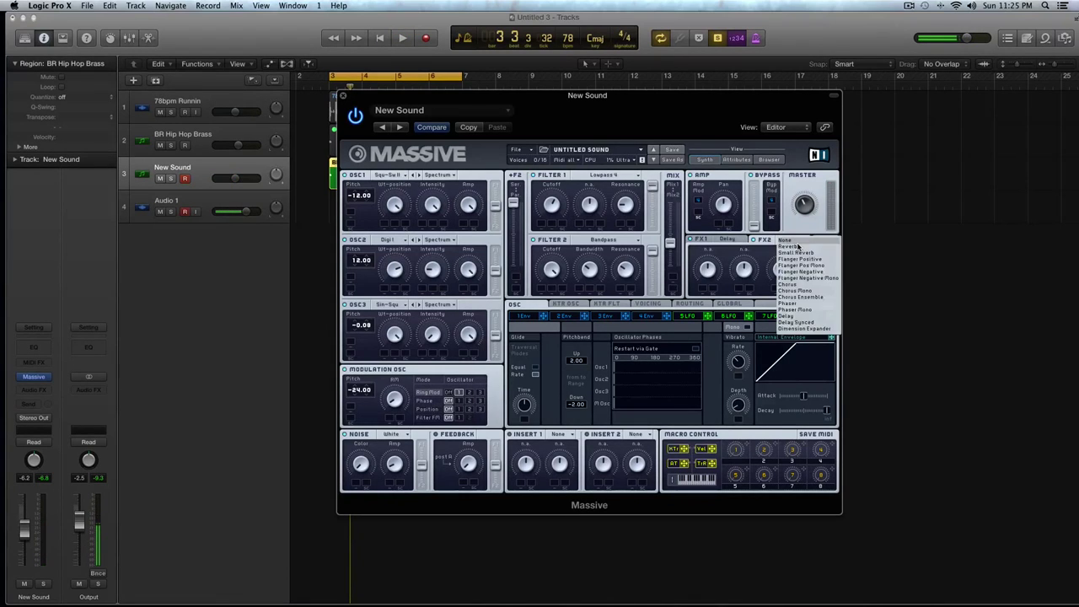
click(797, 246)
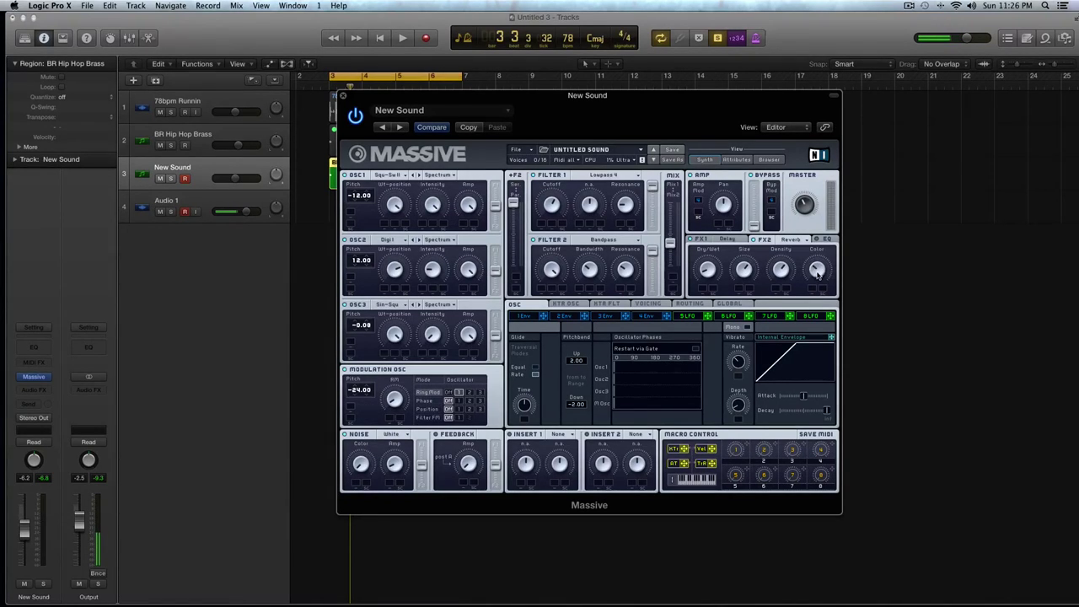
key(space)
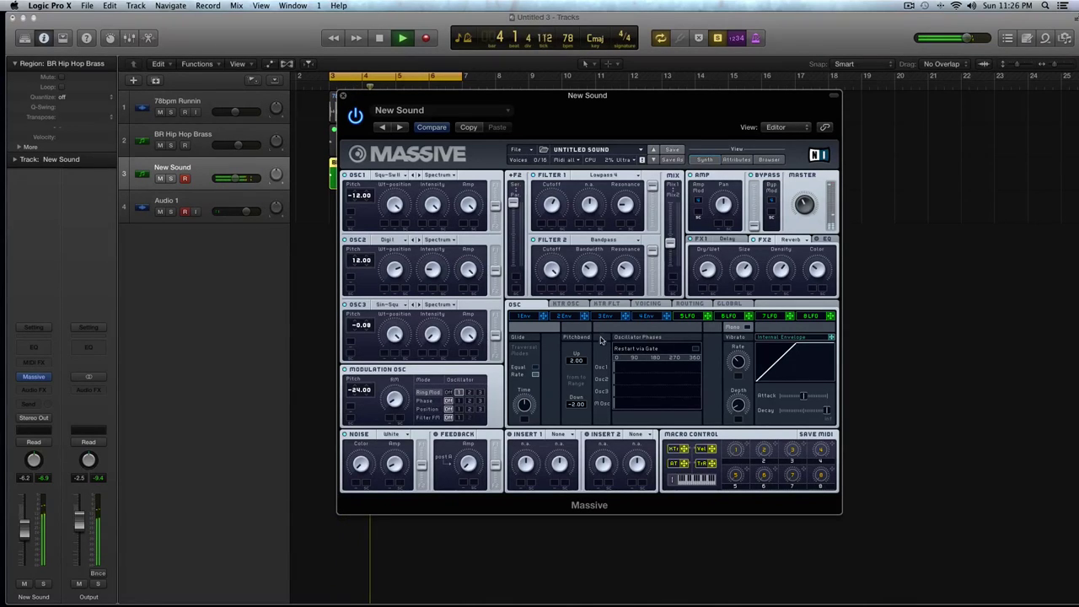
key(space)
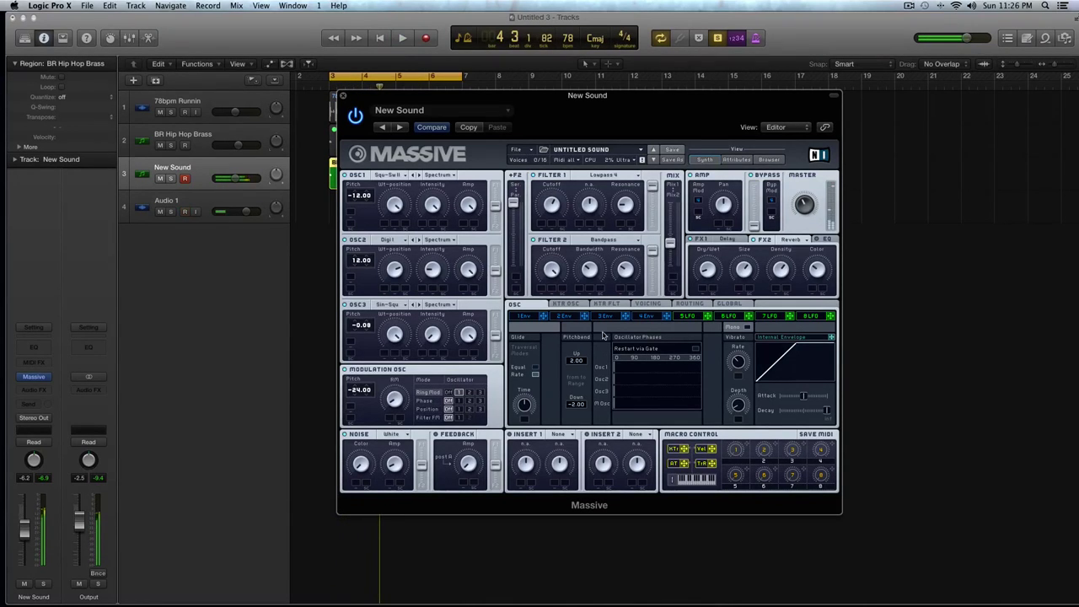
Show the EQ shelf and frequency settings in Massive's FX section and audition the sound with the loop.
click(822, 240)
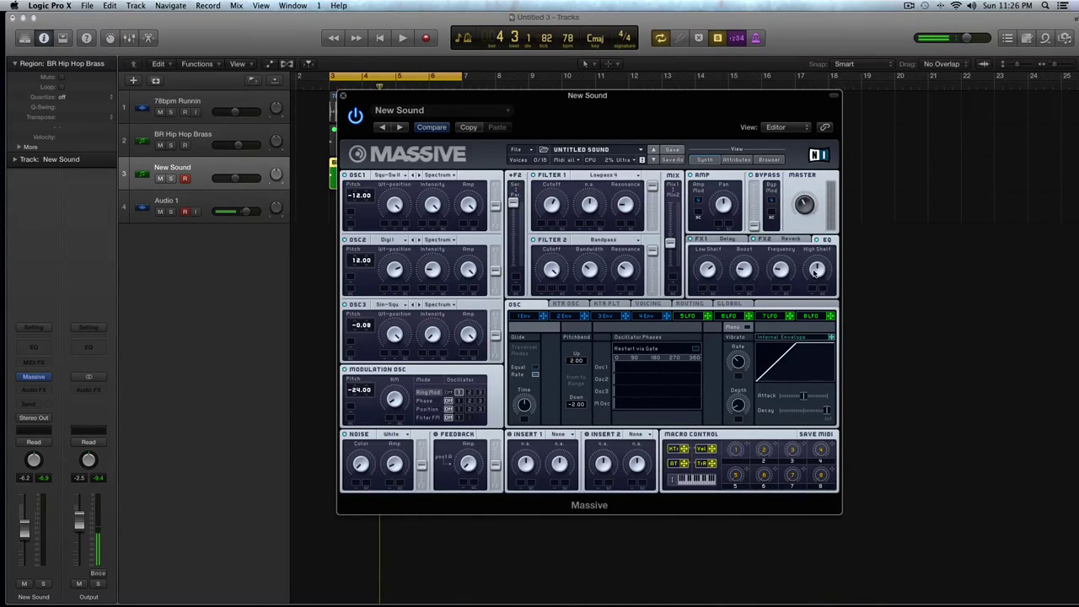
key(space)
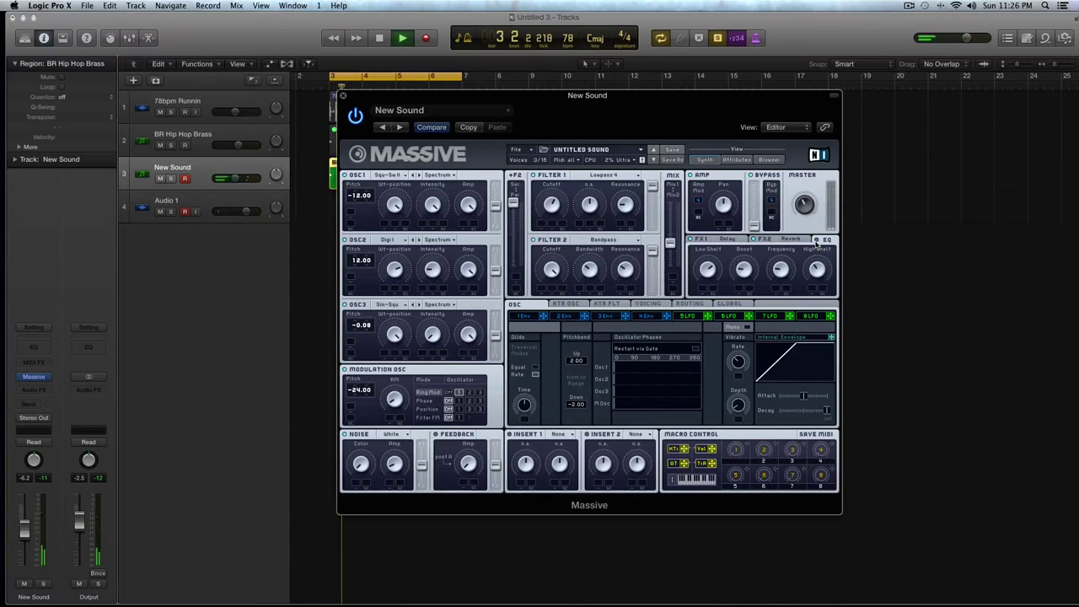
key(space)
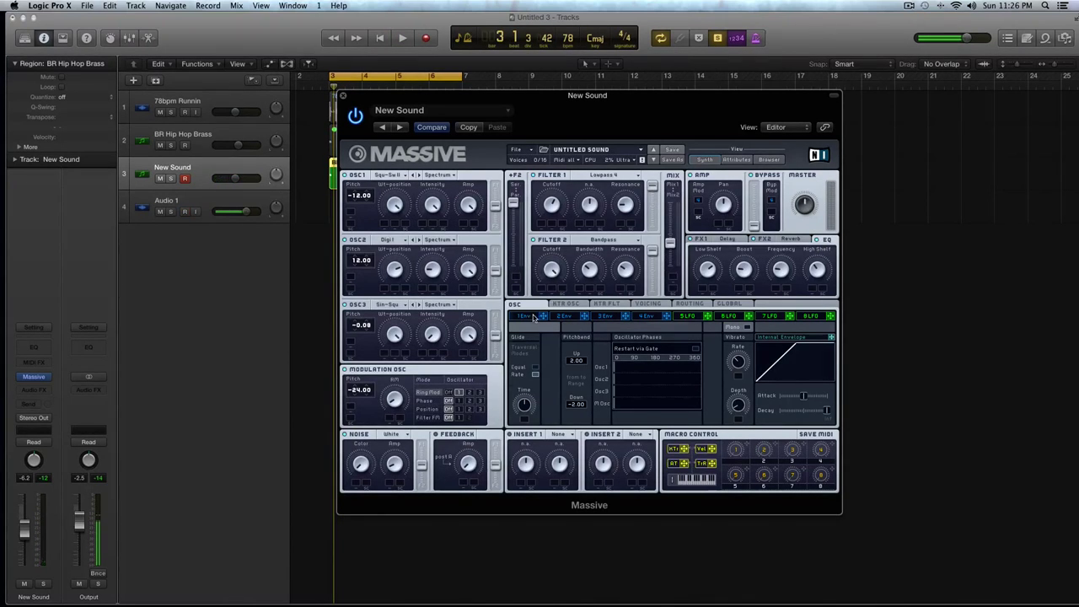
Lengthen the first envelope's attack, sharpen its peak, pick a new decay curve and enable Loop.
click(534, 317)
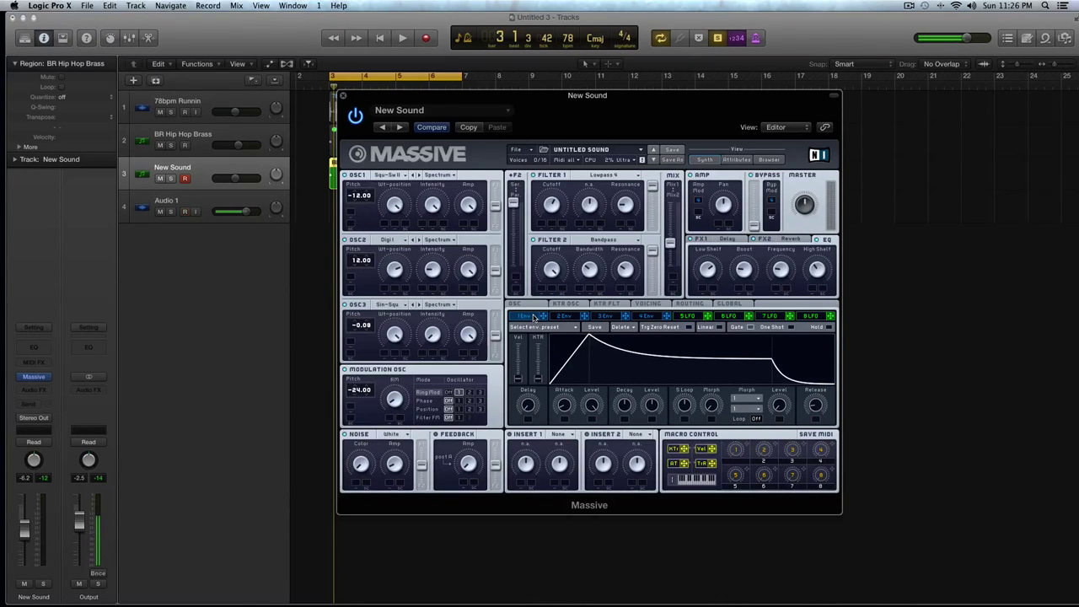
drag(571, 410, 595, 457)
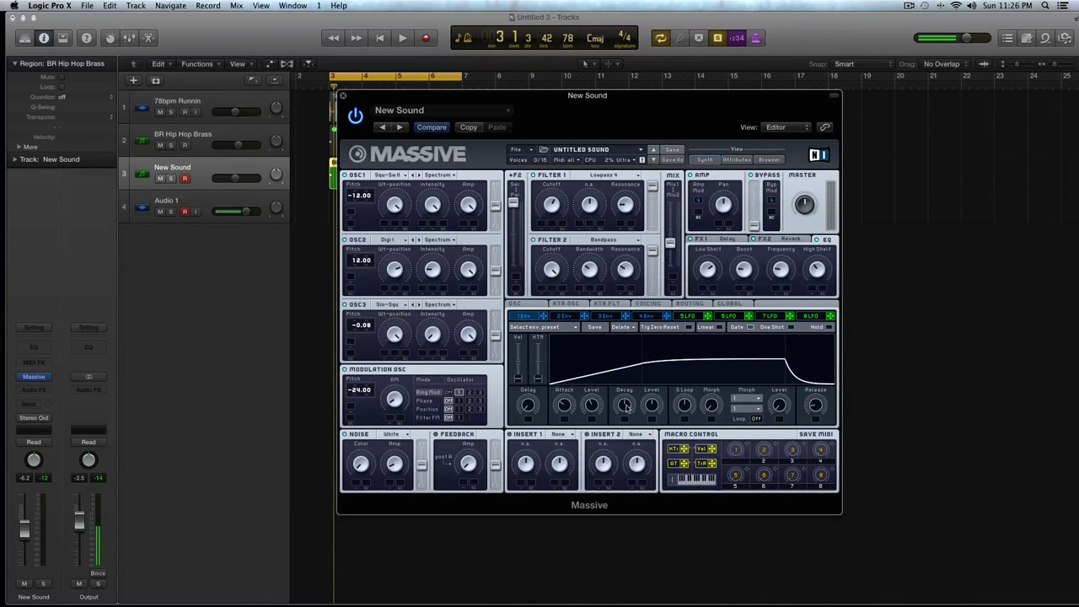
drag(626, 410, 647, 291)
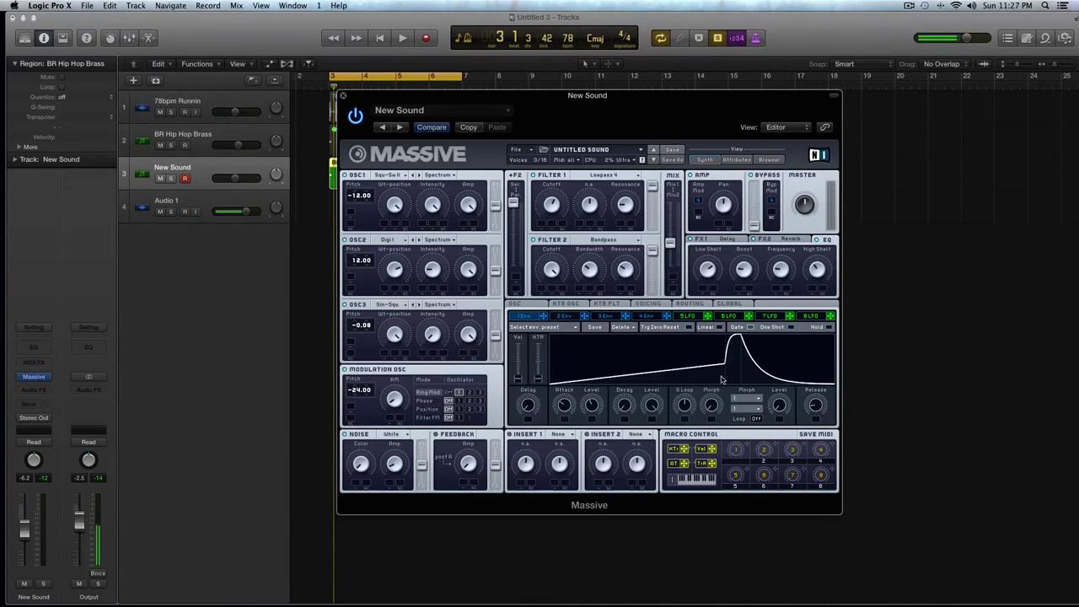
click(750, 408)
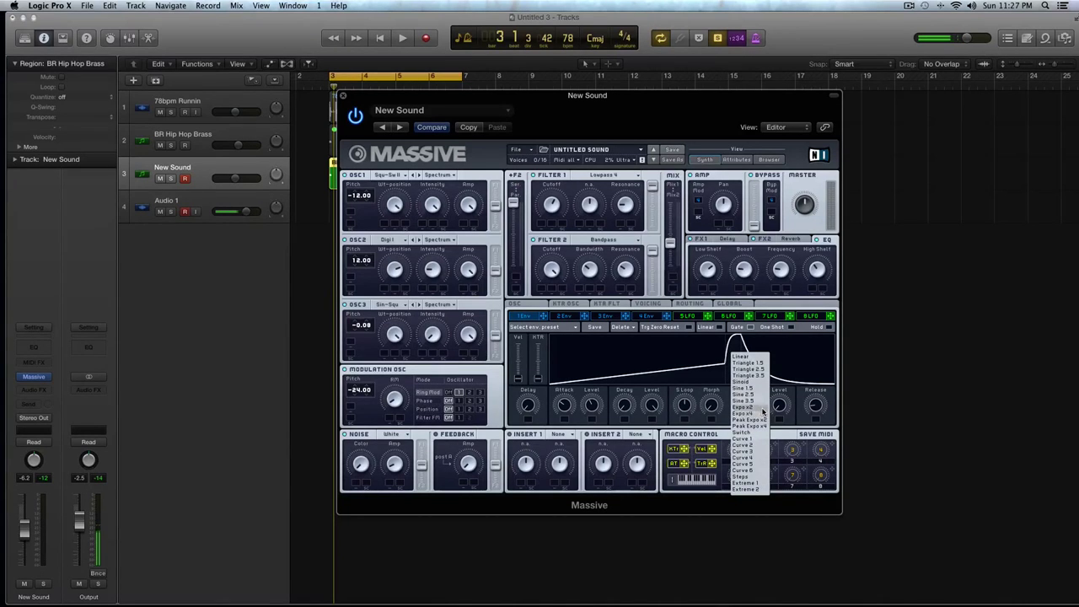
click(761, 414)
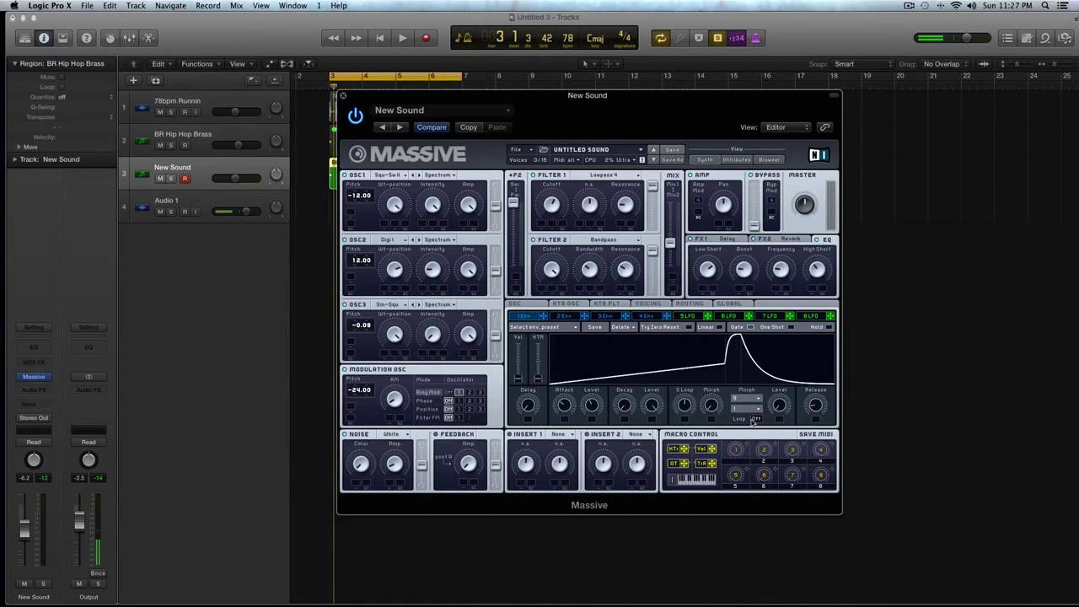
click(758, 419)
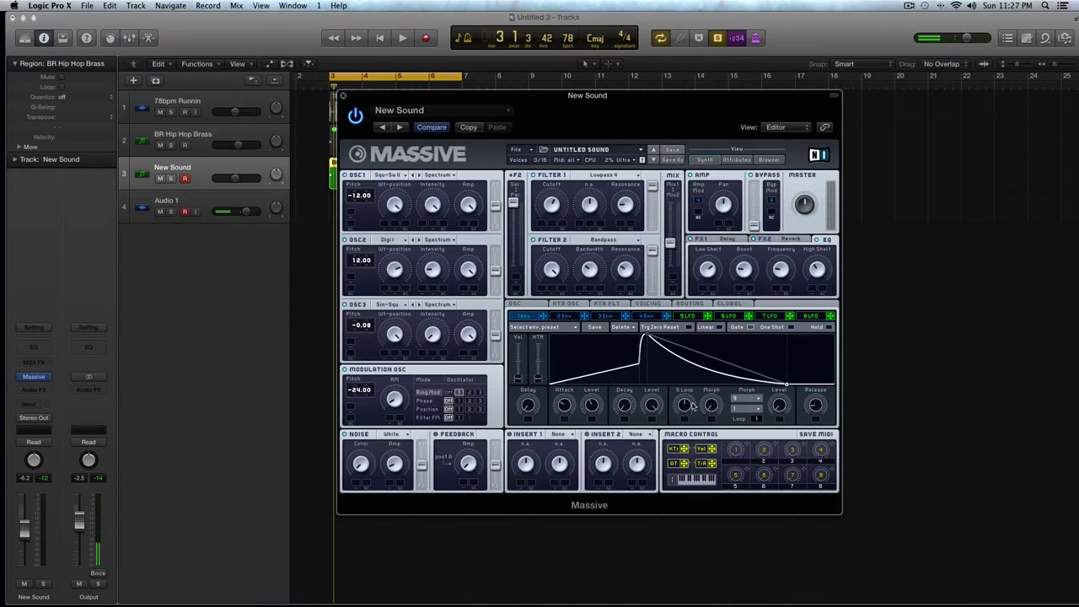
Raise the first envelope's level, tweak its decay morph and sustain loop, then play the loop.
drag(779, 405, 748, 345)
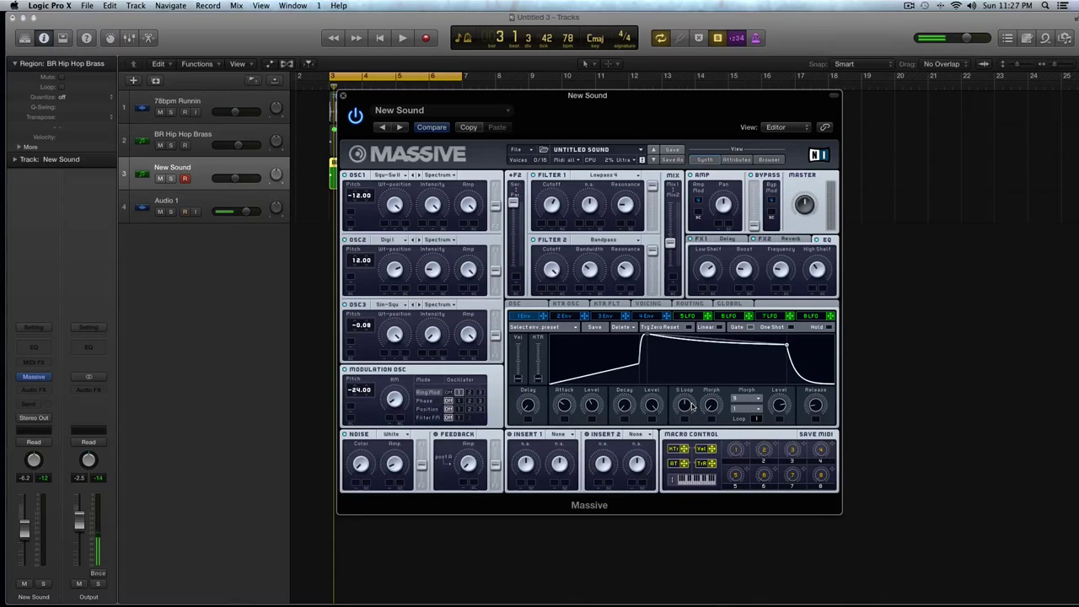
drag(712, 408, 691, 442)
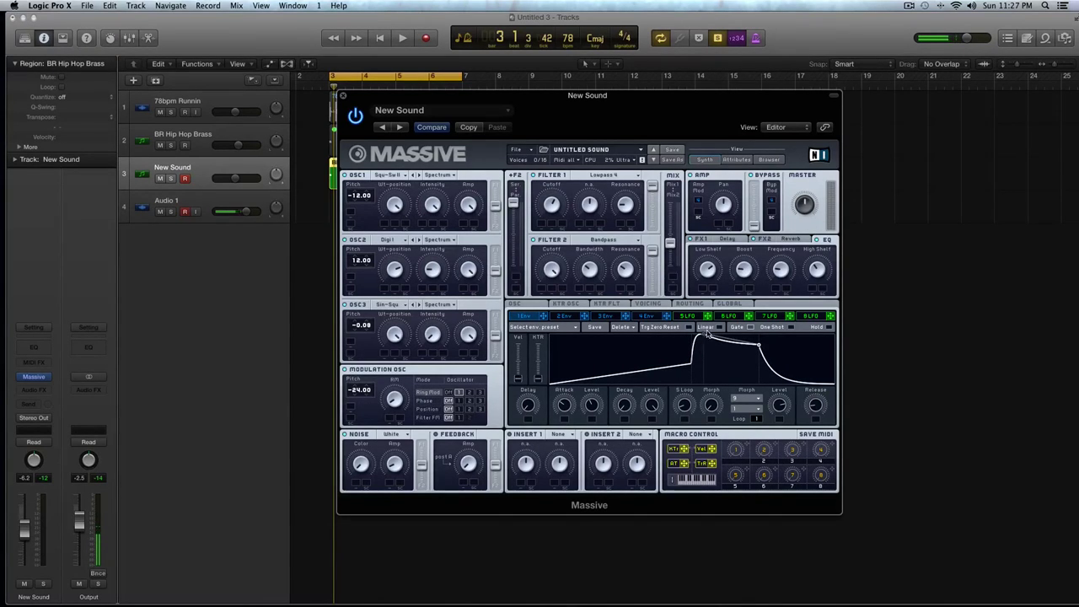
drag(686, 408, 685, 407)
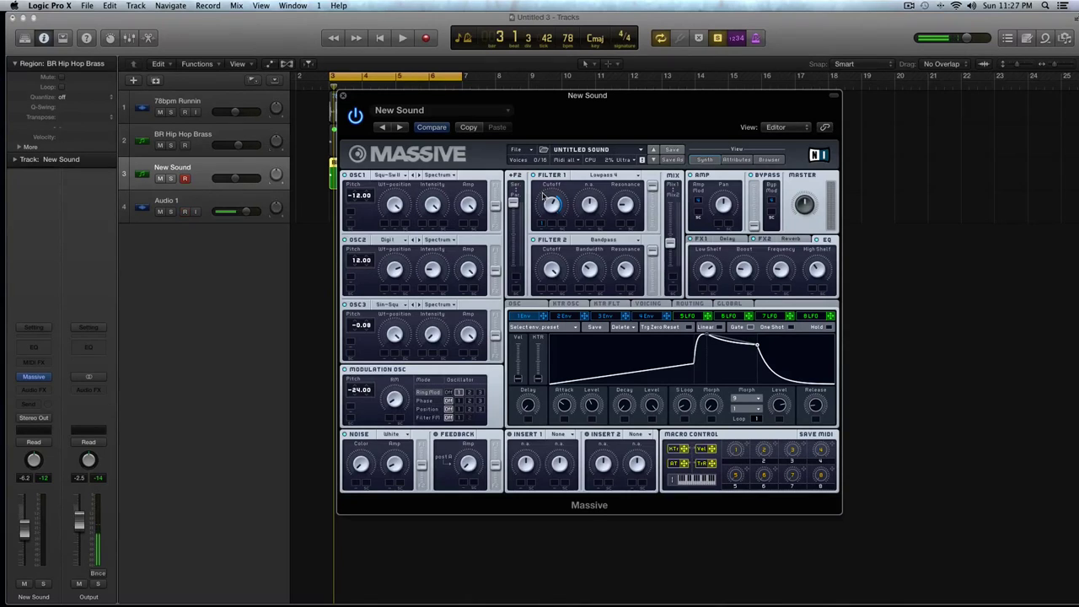
key(space)
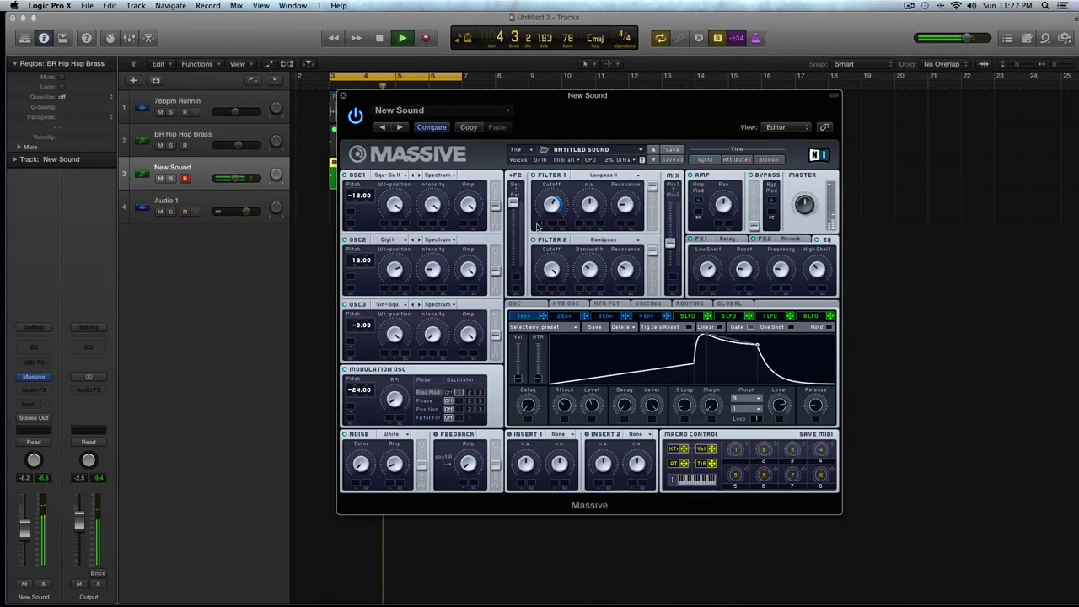
Stop playback and give the second envelope a longer attack, shorter decay and longer release.
key(space)
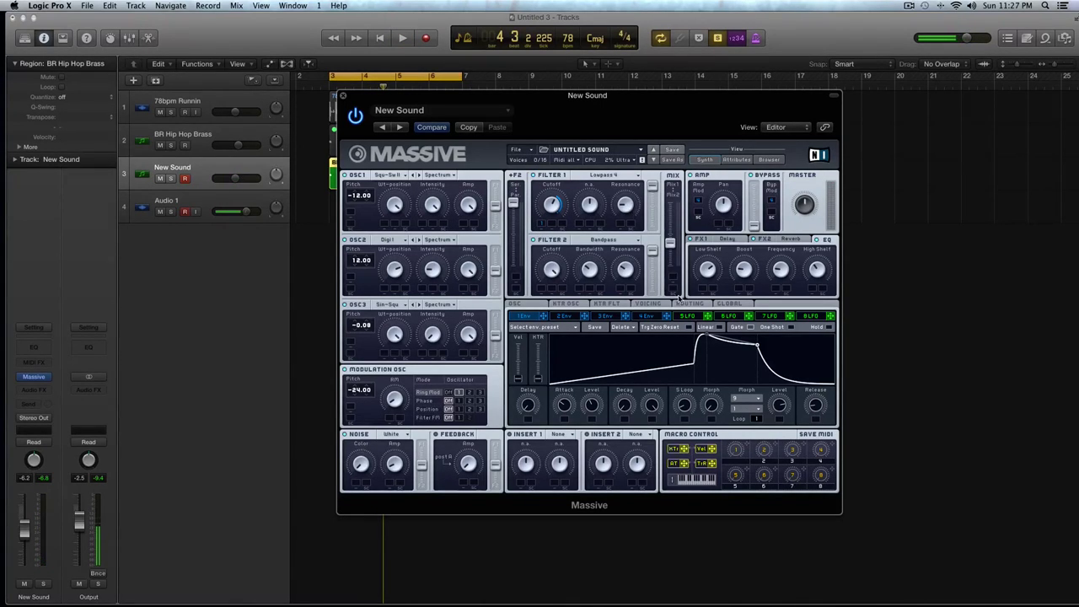
click(559, 316)
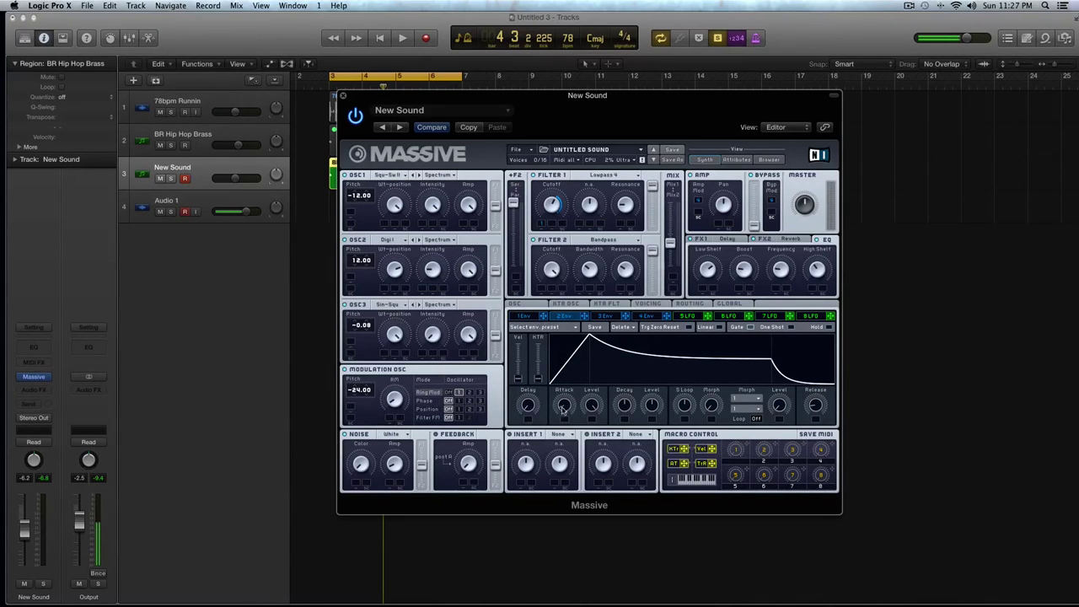
drag(568, 408, 603, 434)
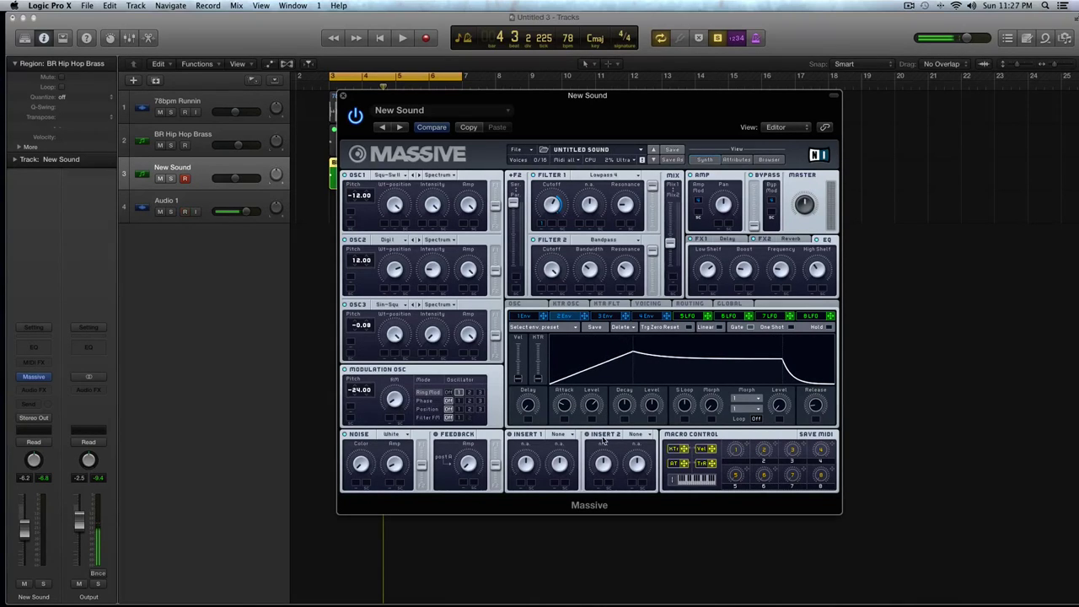
drag(625, 407, 653, 451)
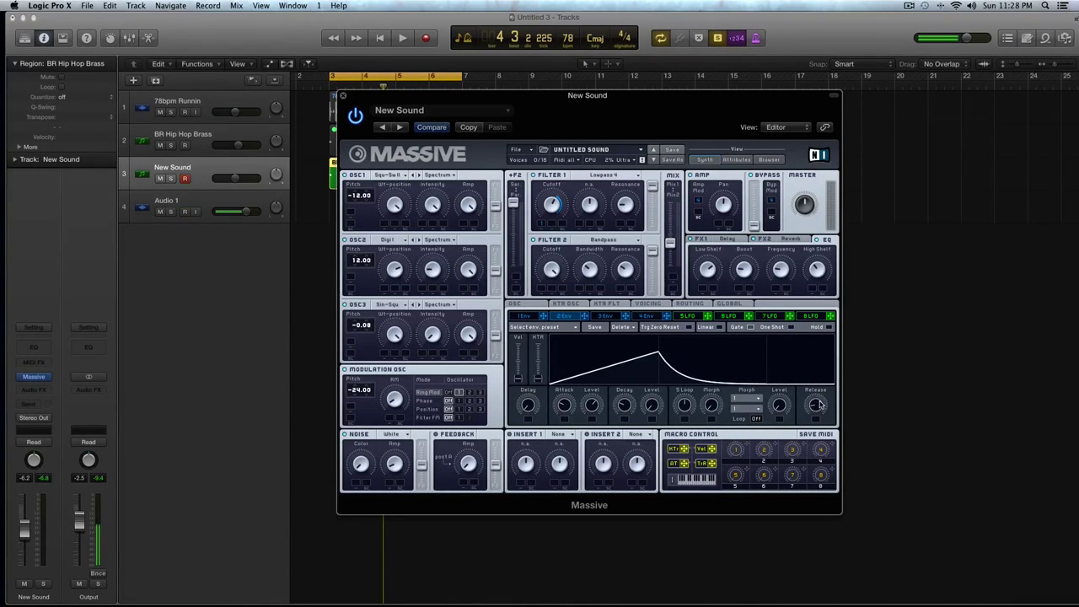
drag(820, 407, 819, 390)
Toggle Linear segments on the second envelope and compare it against the first envelope.
click(719, 327)
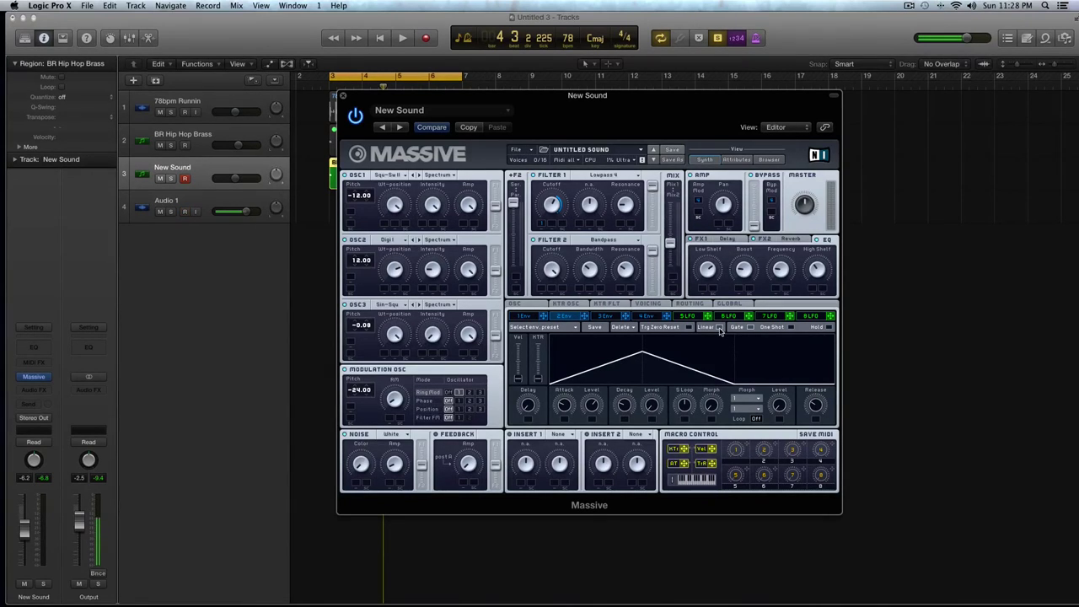
click(719, 328)
click(719, 328)
click(721, 328)
click(722, 328)
click(526, 315)
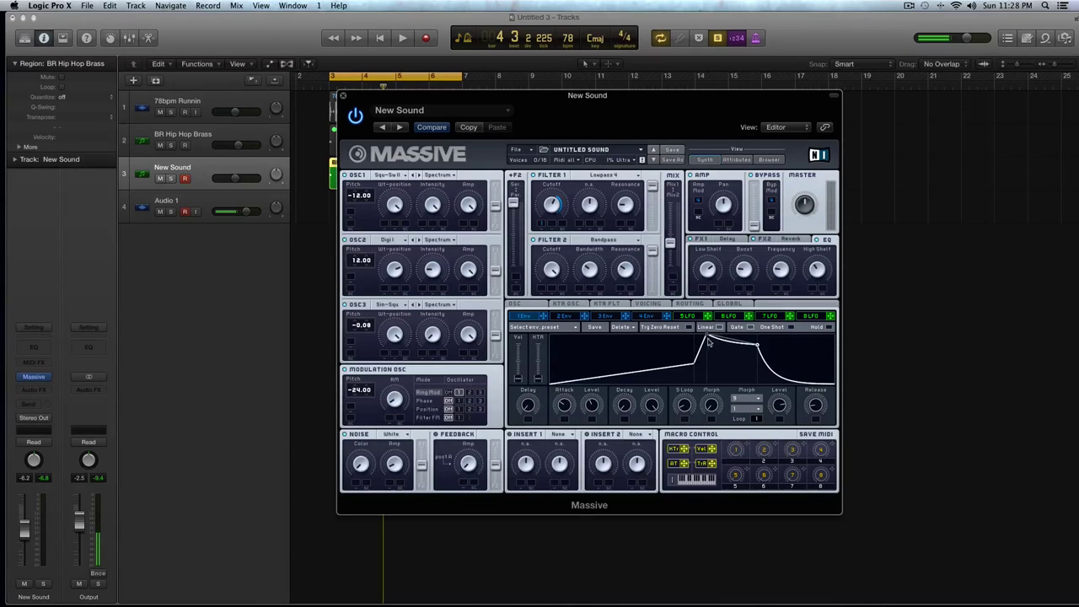
click(719, 328)
click(570, 316)
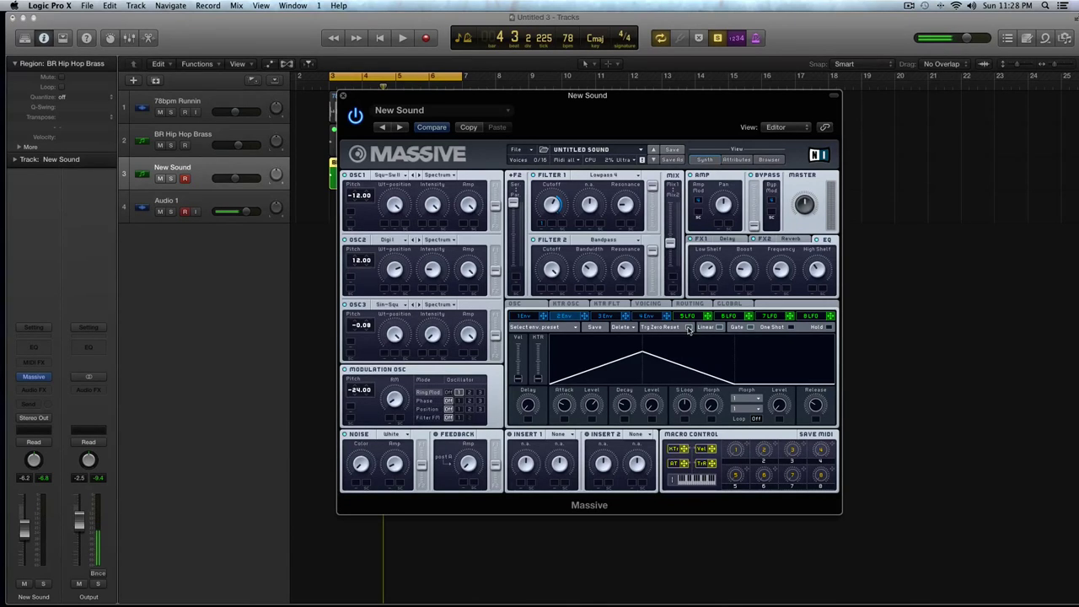
Compare the first and second envelopes, then briefly audition the patch.
click(534, 316)
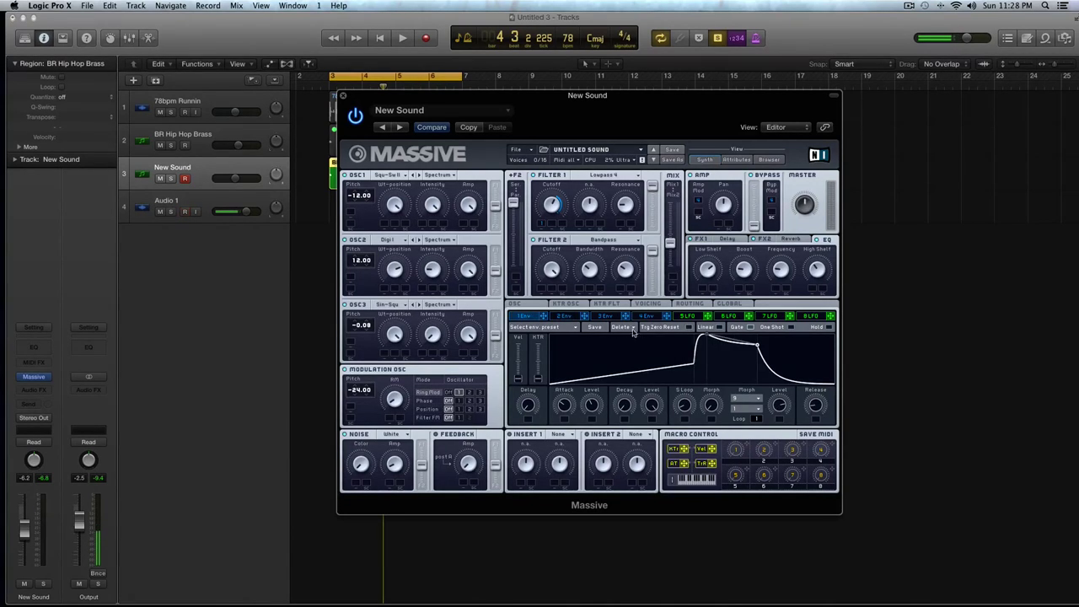
click(574, 315)
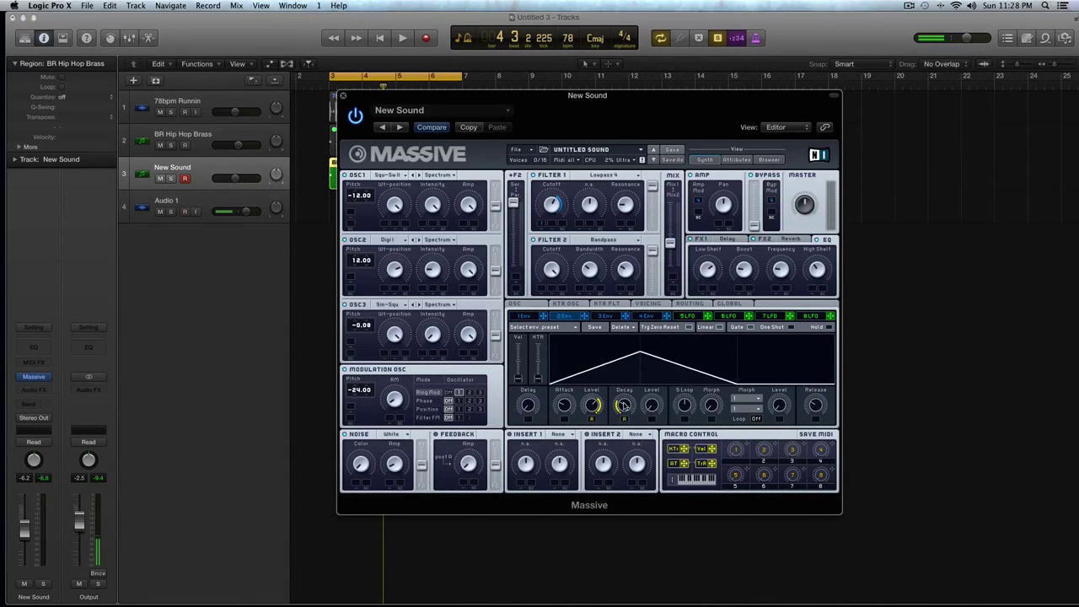
key(space)
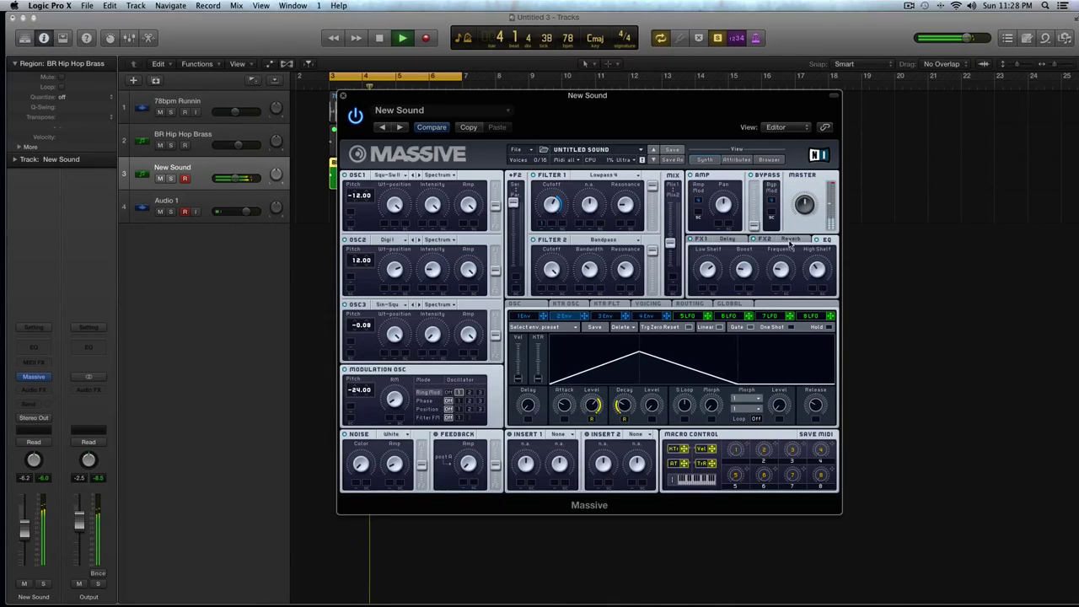
key(space)
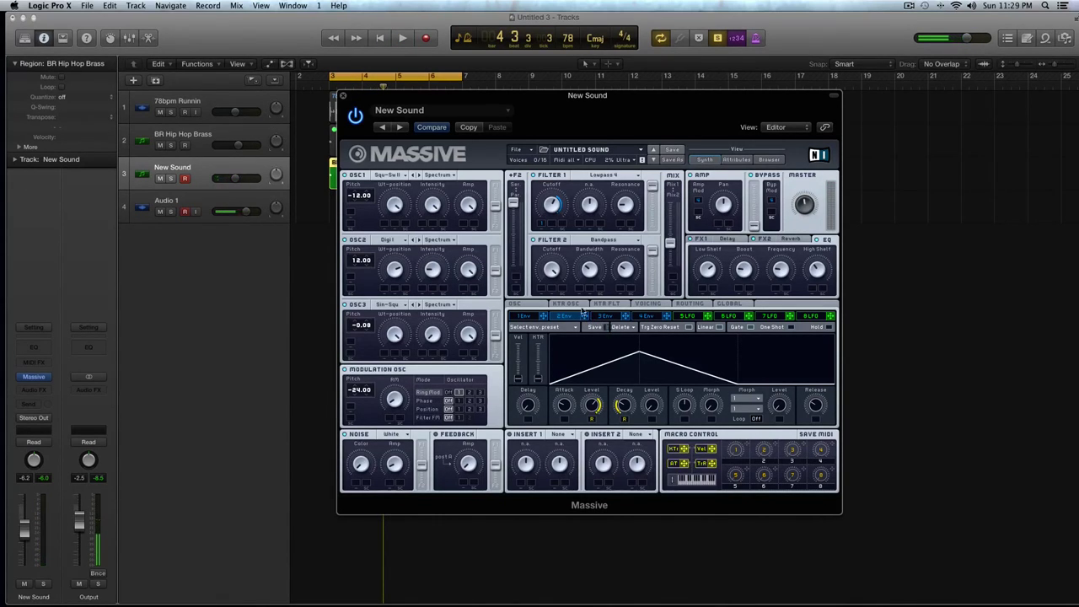
Detune OSC1 to -0.90 and route 2Env to OSC3 pitch at 5.00, auditioning each change.
drag(367, 211, 372, 243)
key(space)
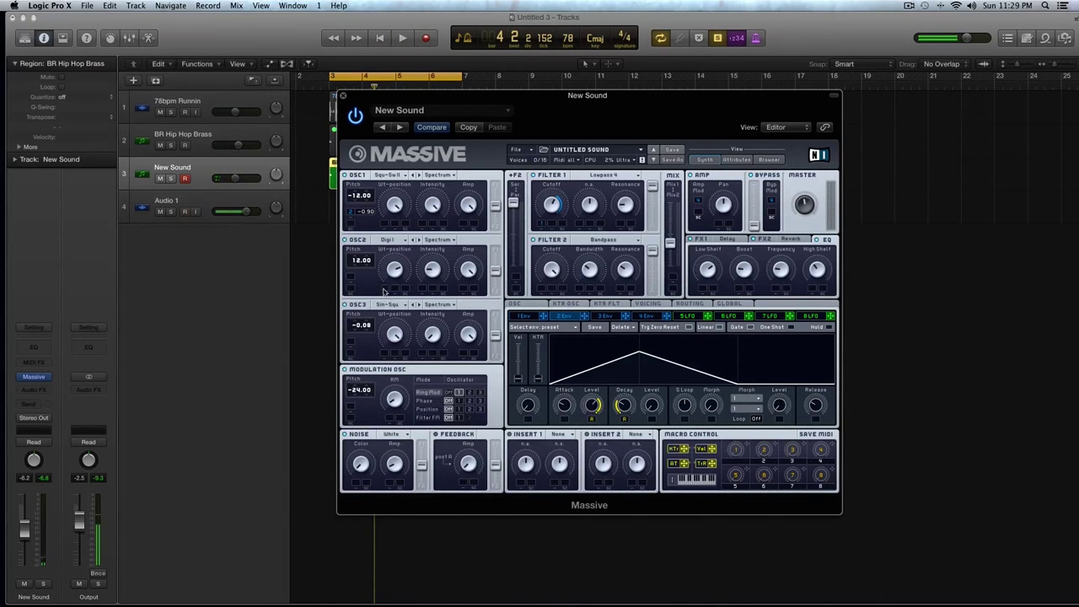
drag(584, 317, 363, 343)
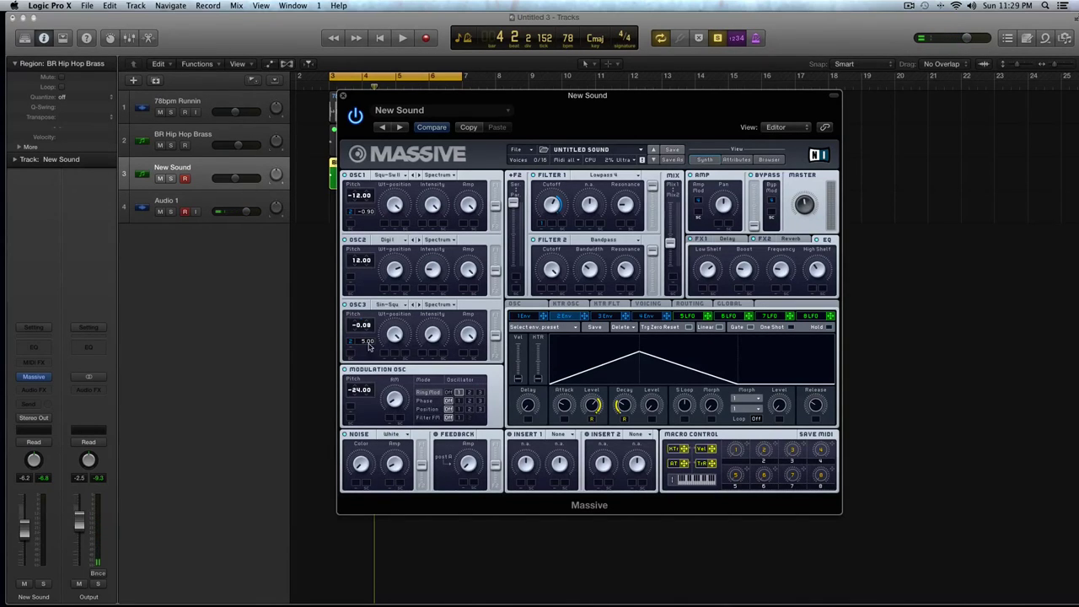
key(space)
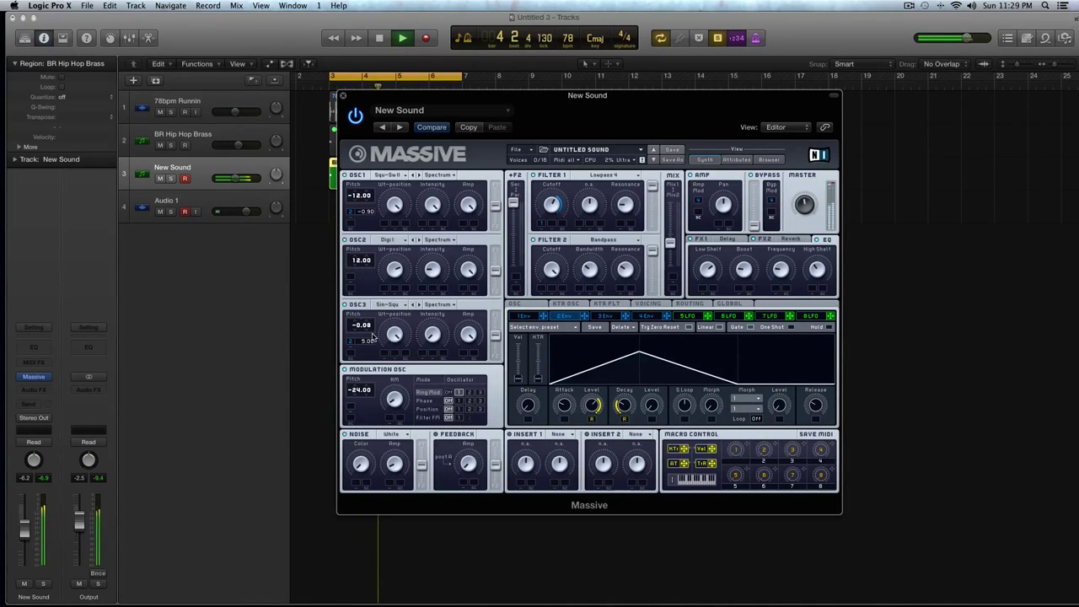
key(space)
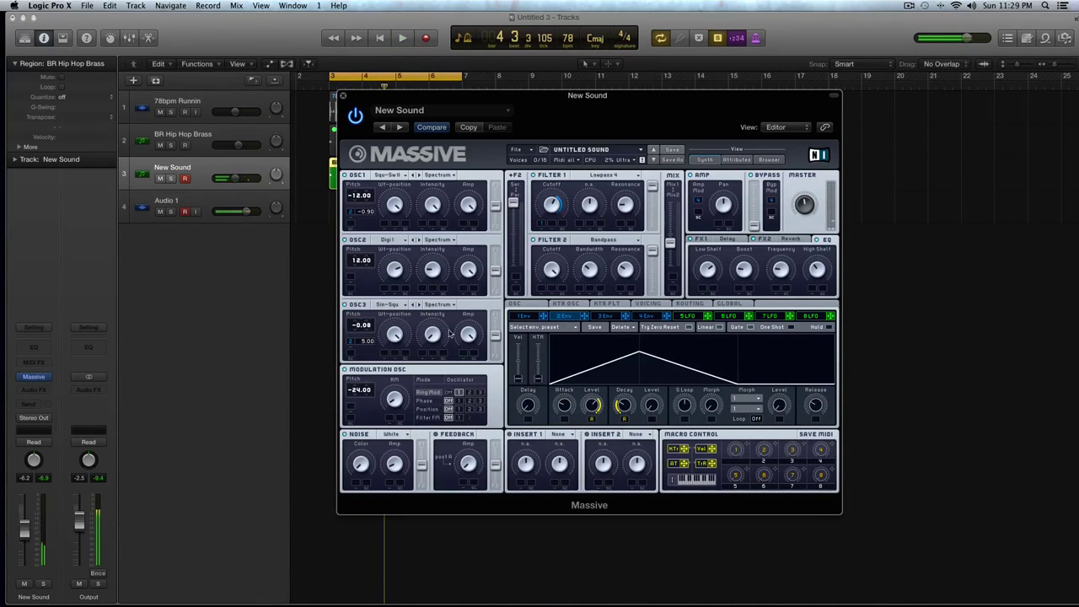
Give the fourth envelope a near-instant attack, shorter decay, longer release and reshaped decay tail.
click(647, 316)
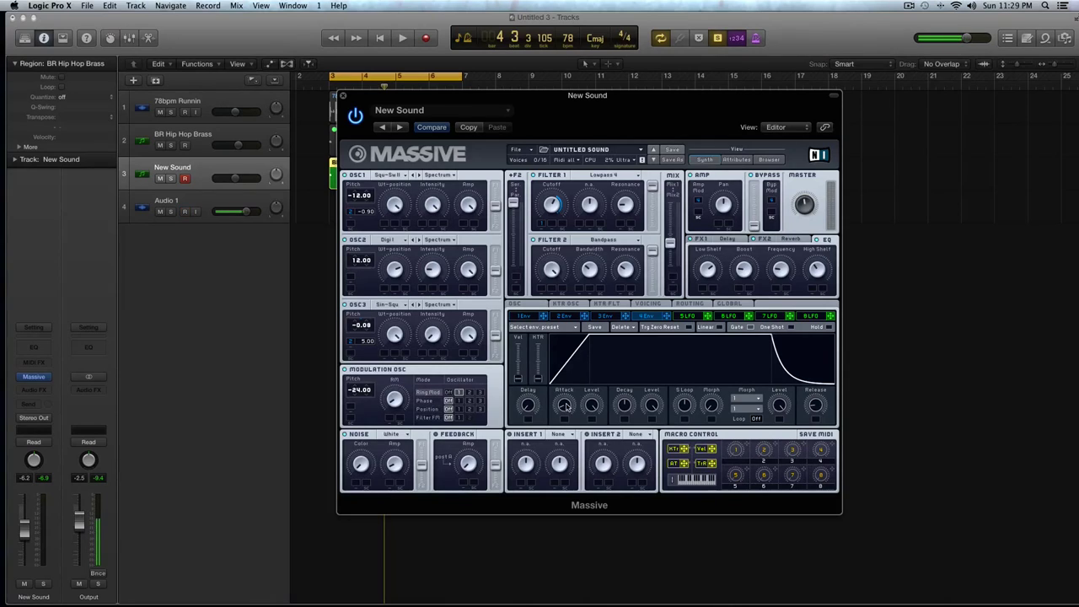
drag(564, 406, 572, 458)
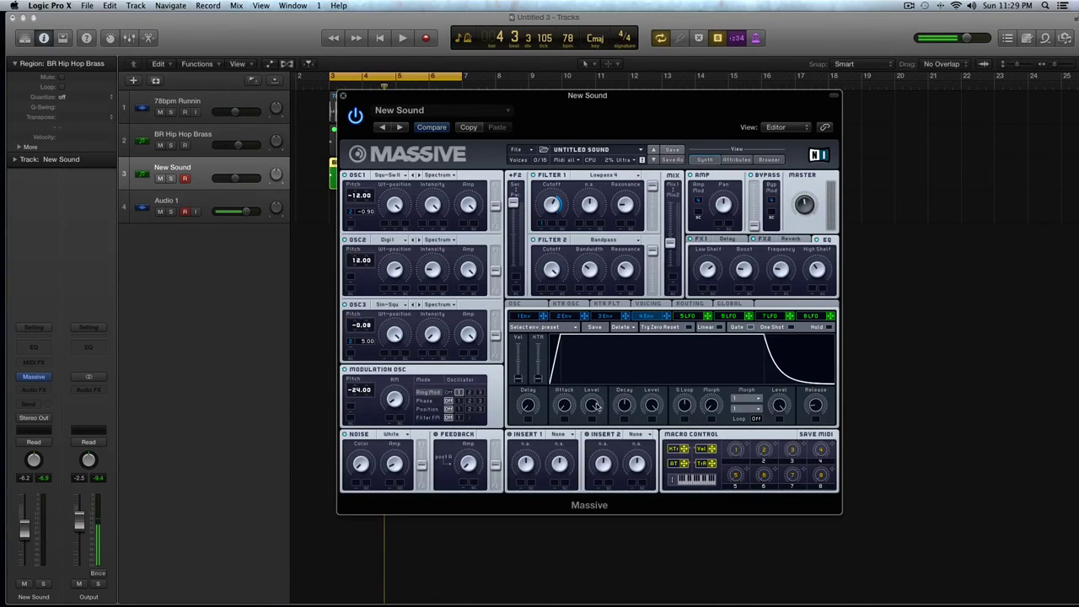
drag(624, 406, 623, 438)
drag(815, 407, 818, 384)
drag(628, 354, 628, 352)
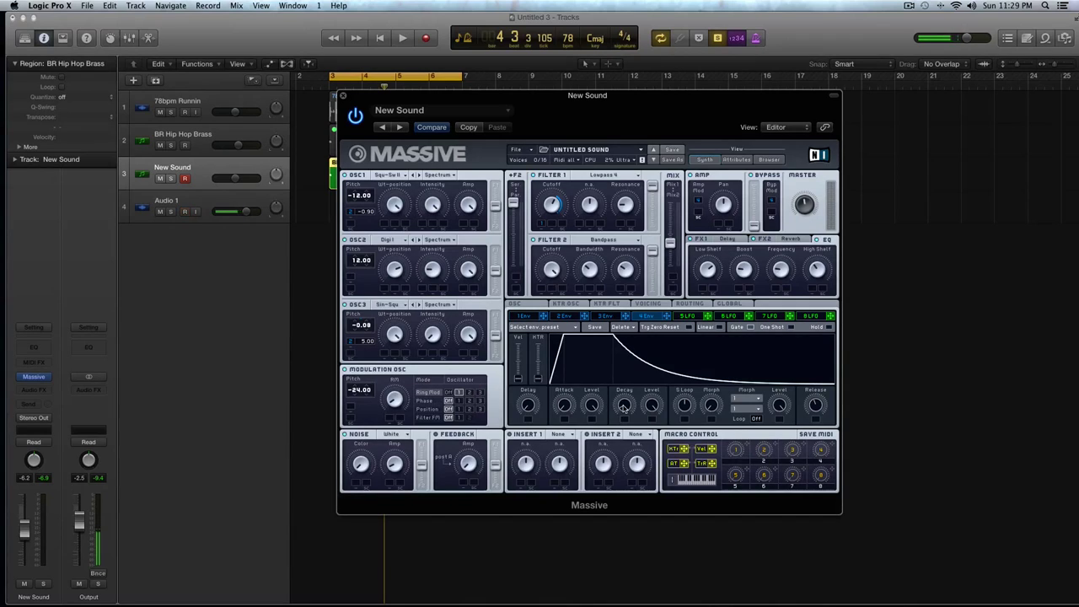
drag(624, 407, 624, 400)
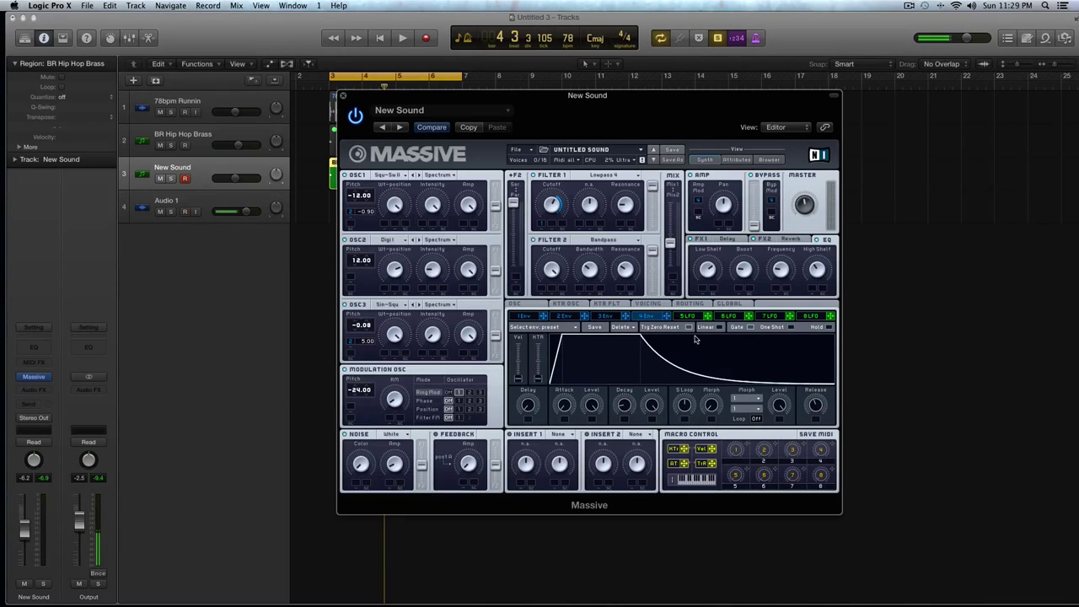
Audition the fourth envelope with the loop, trimming its release slightly.
key(space)
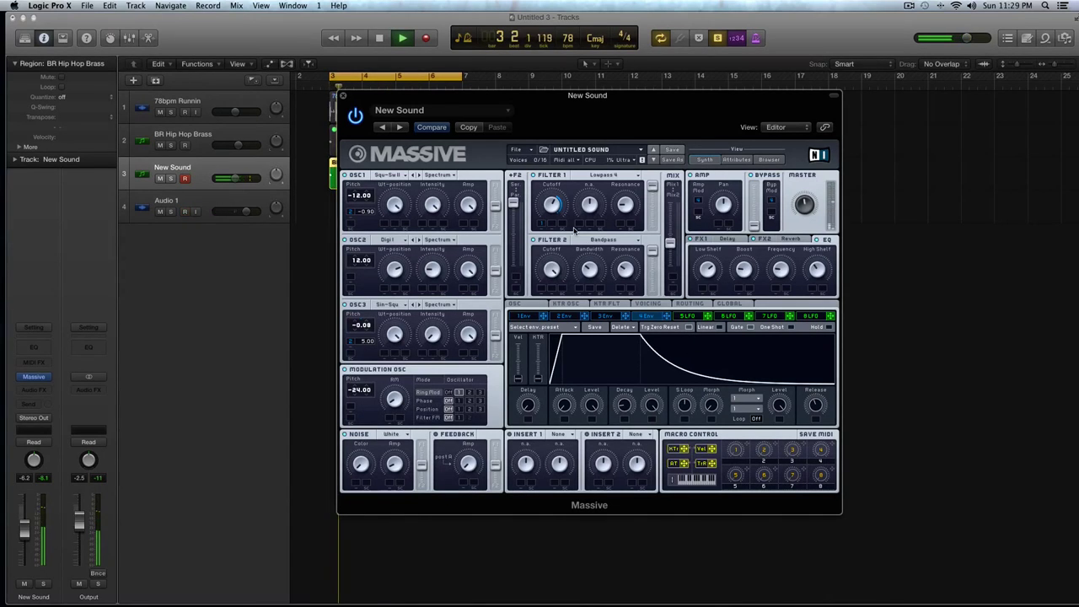
drag(814, 405, 816, 406)
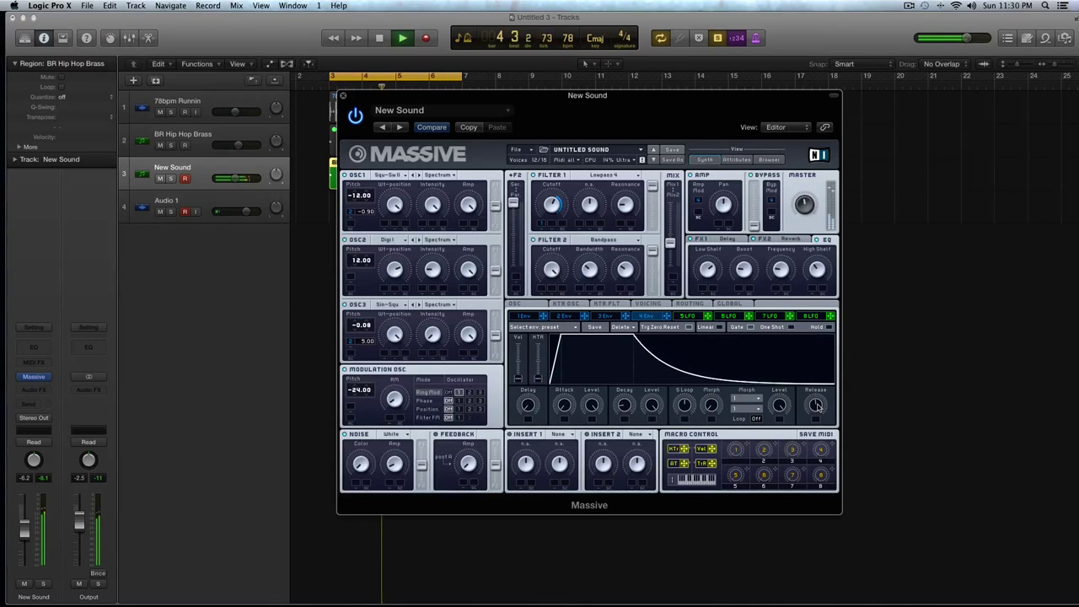
key(space)
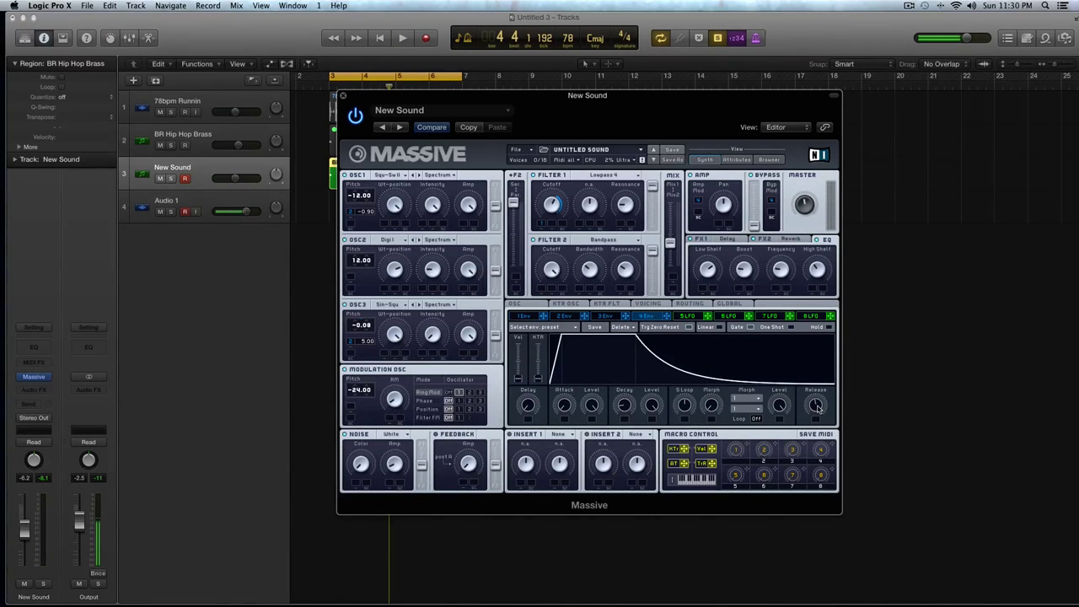
key(space)
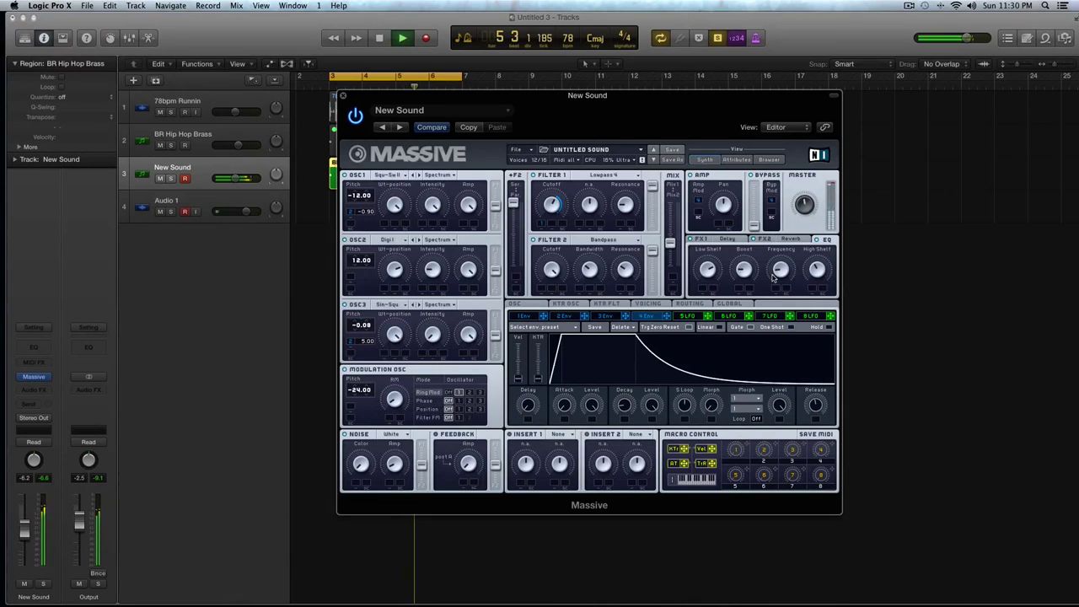
Move the Massive window up and aside to reveal the regions while starting and stopping playback.
key(space)
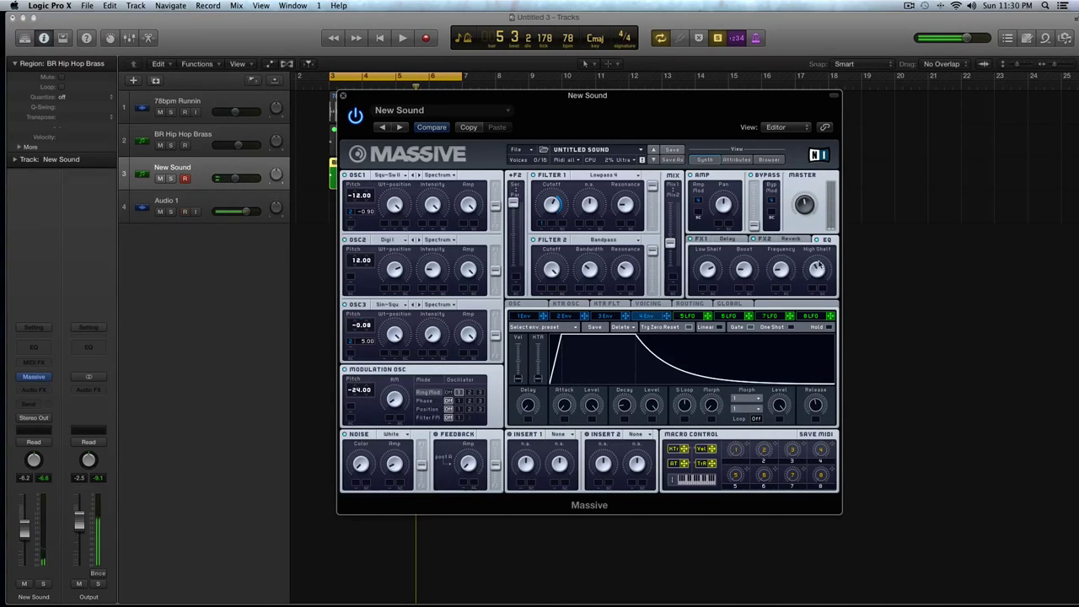
key(space)
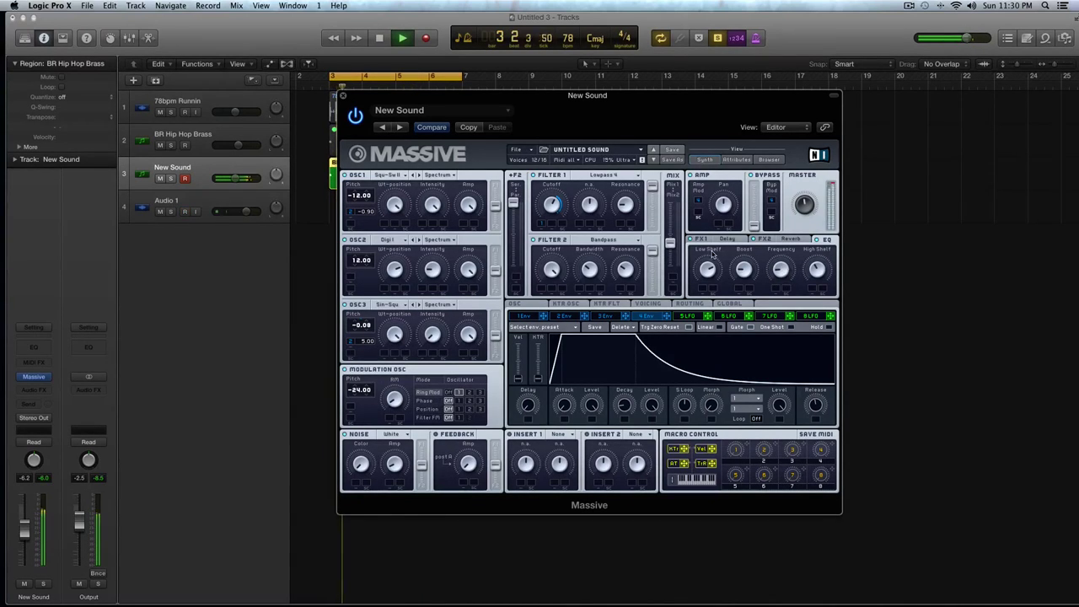
key(space)
drag(408, 98, 659, 110)
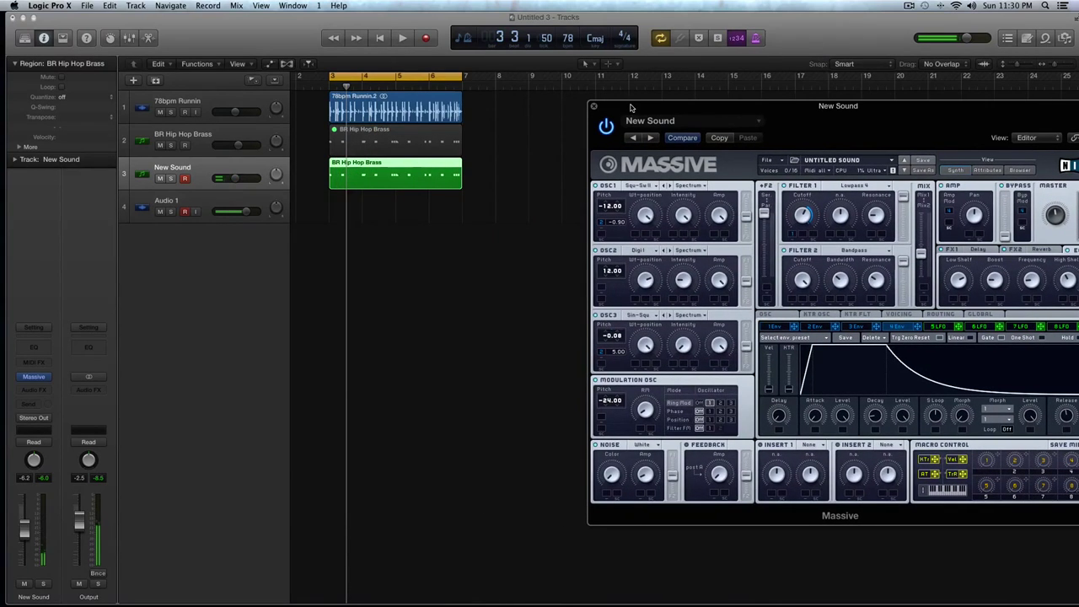
key(space)
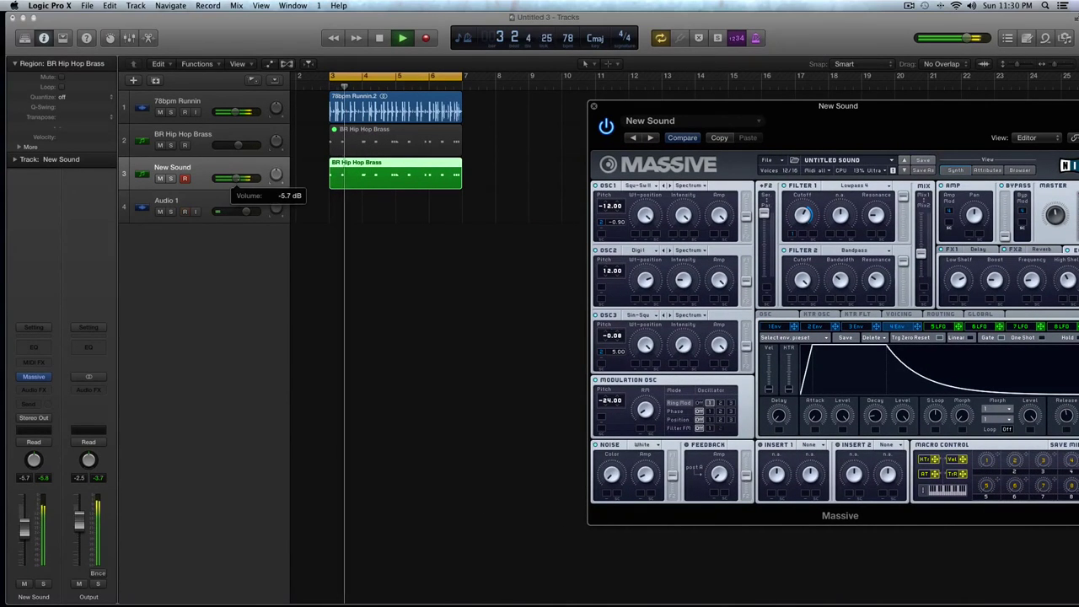
drag(620, 112, 505, 61)
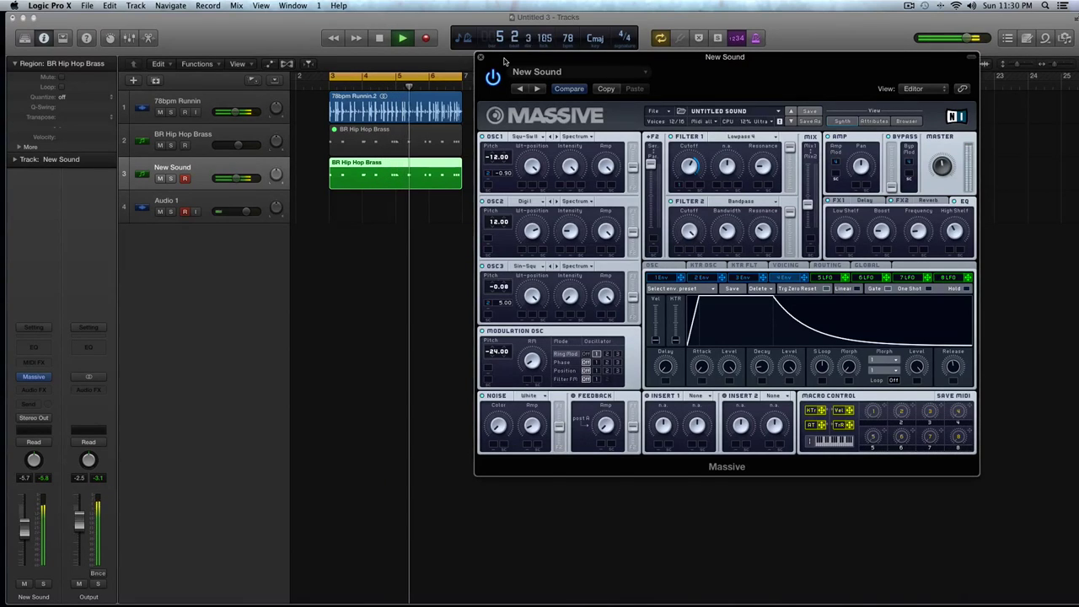
key(space)
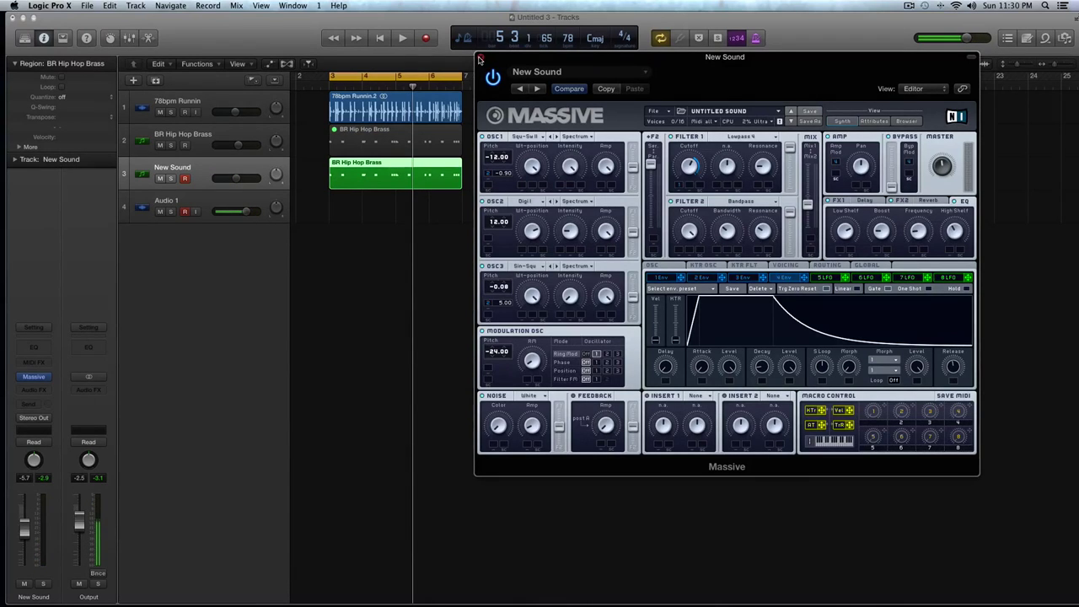
Close the Massive window to reveal the Tracks area with all four tracks and regions.
click(480, 59)
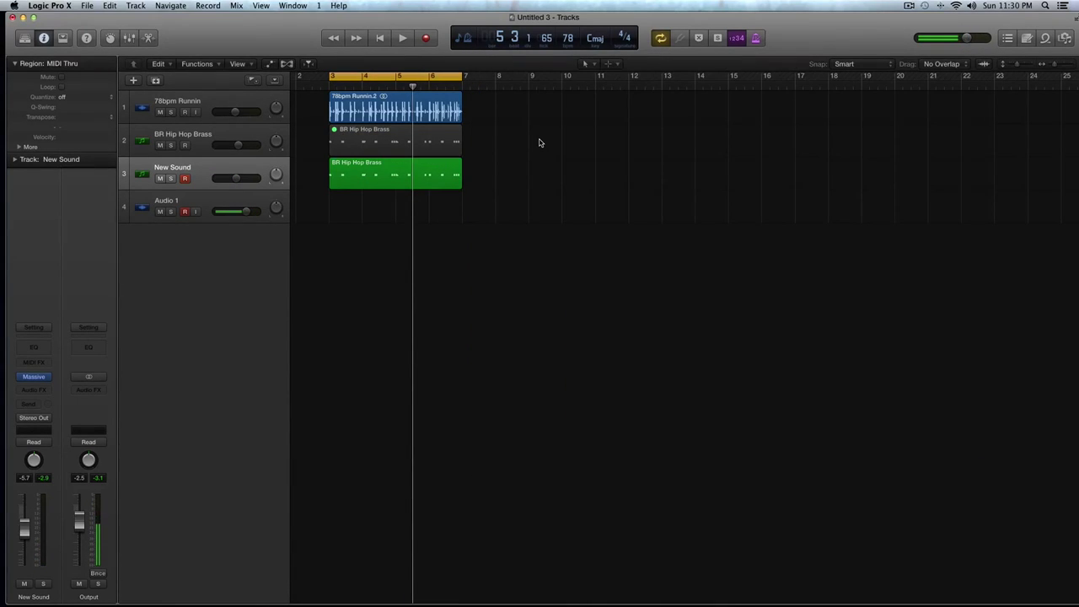